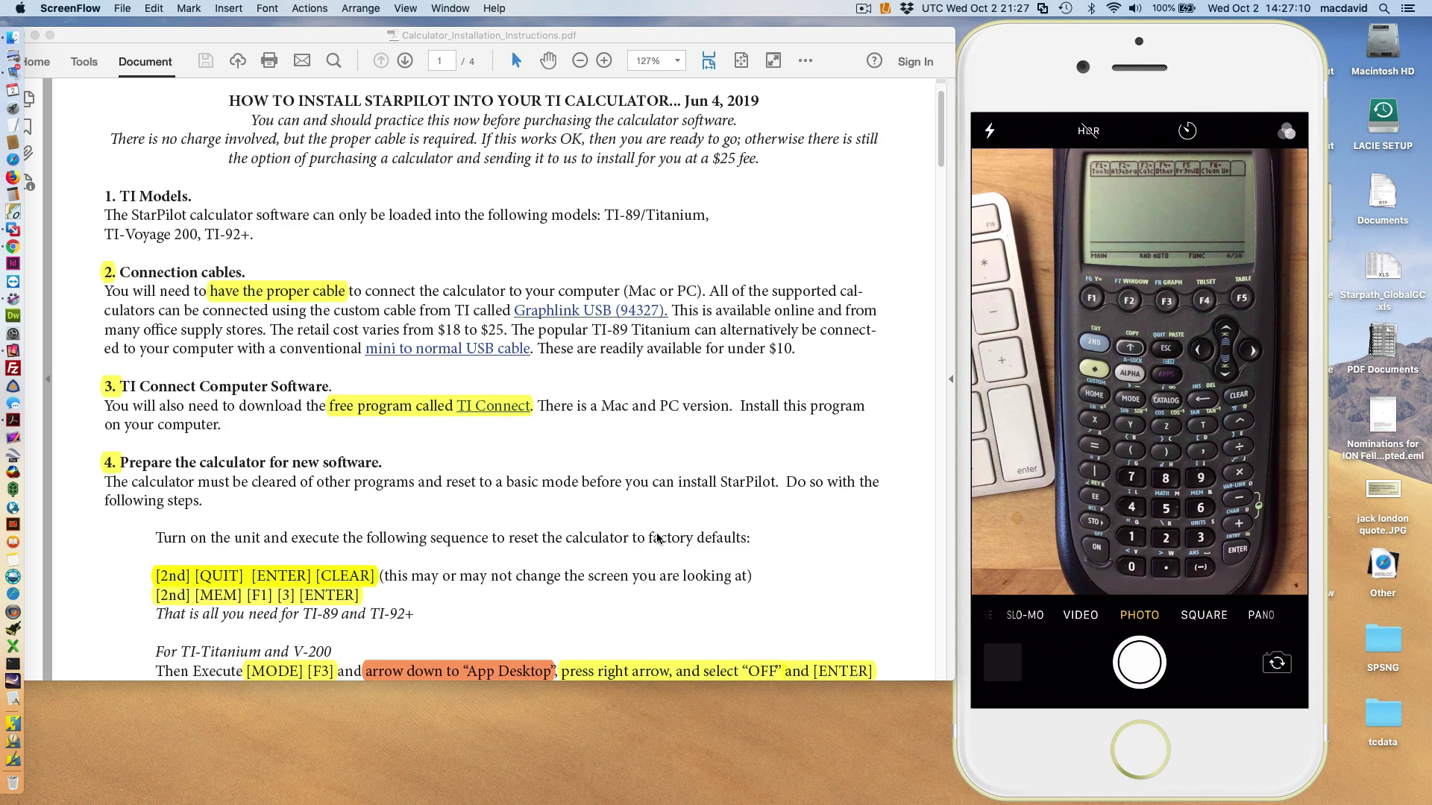
Scroll through the instructions PDF and bring its window to the front.
scroll(658, 538, down, 1)
scroll(658, 538, up, 1)
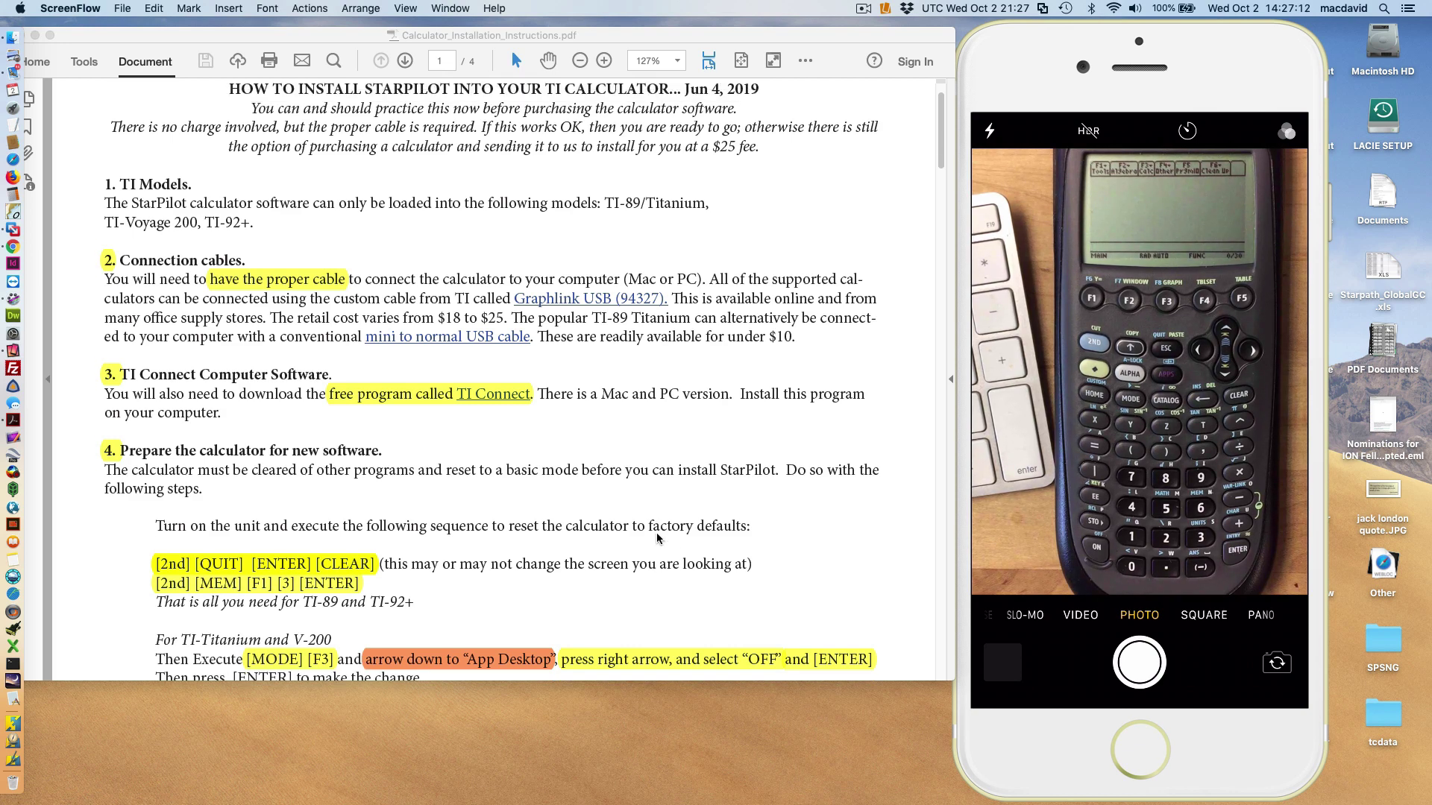
scroll(659, 538, down, 1)
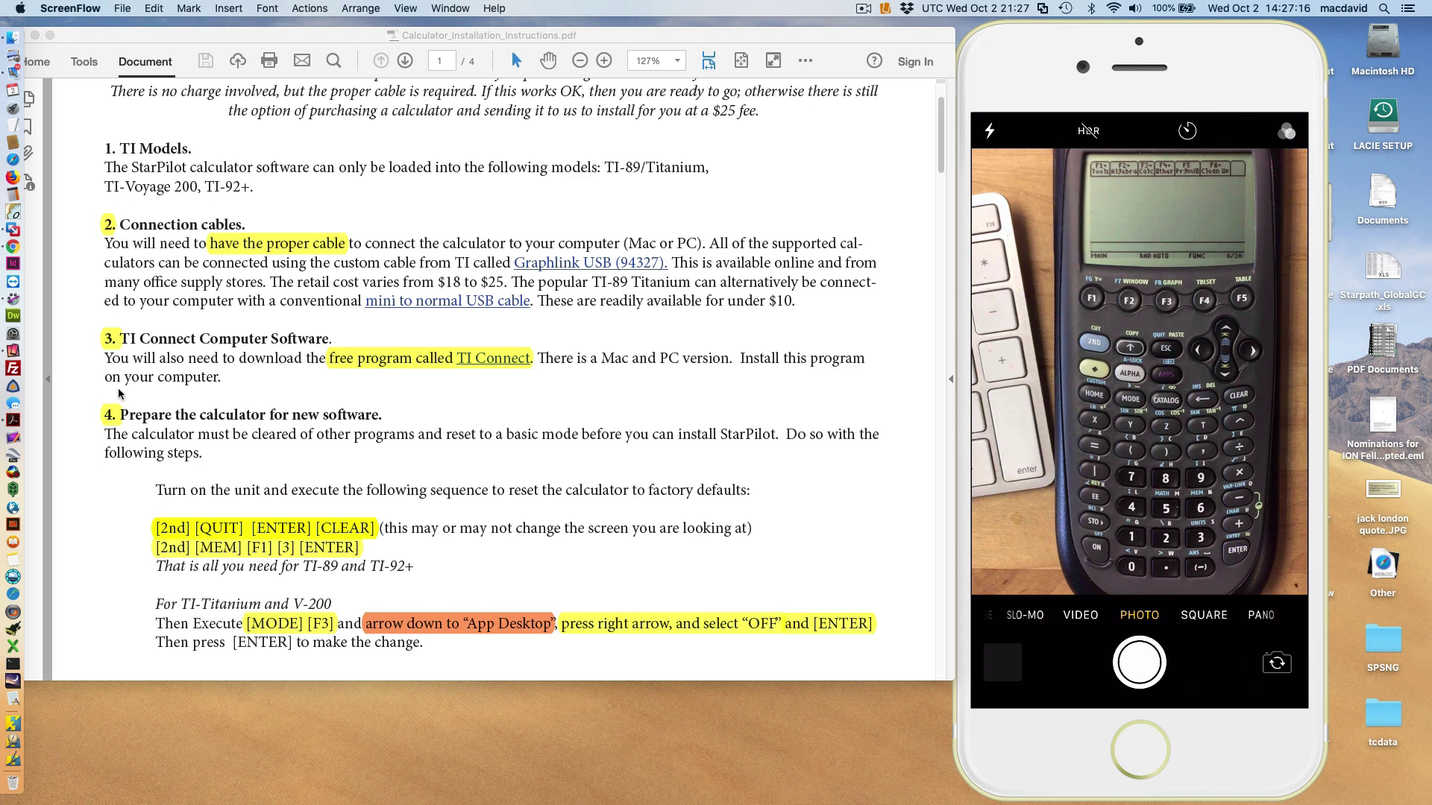
scroll(349, 597, down, 2)
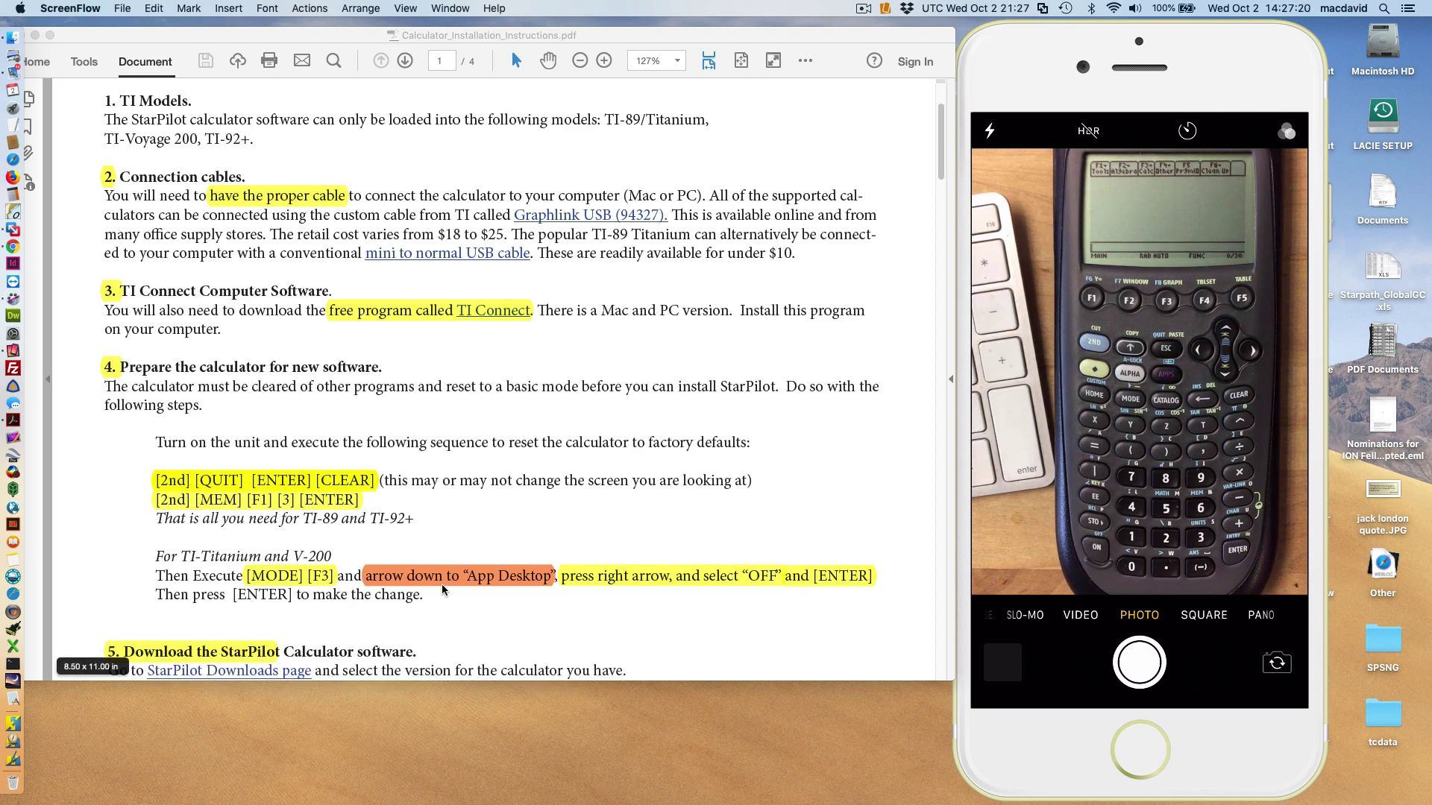
scroll(485, 534, down, 1)
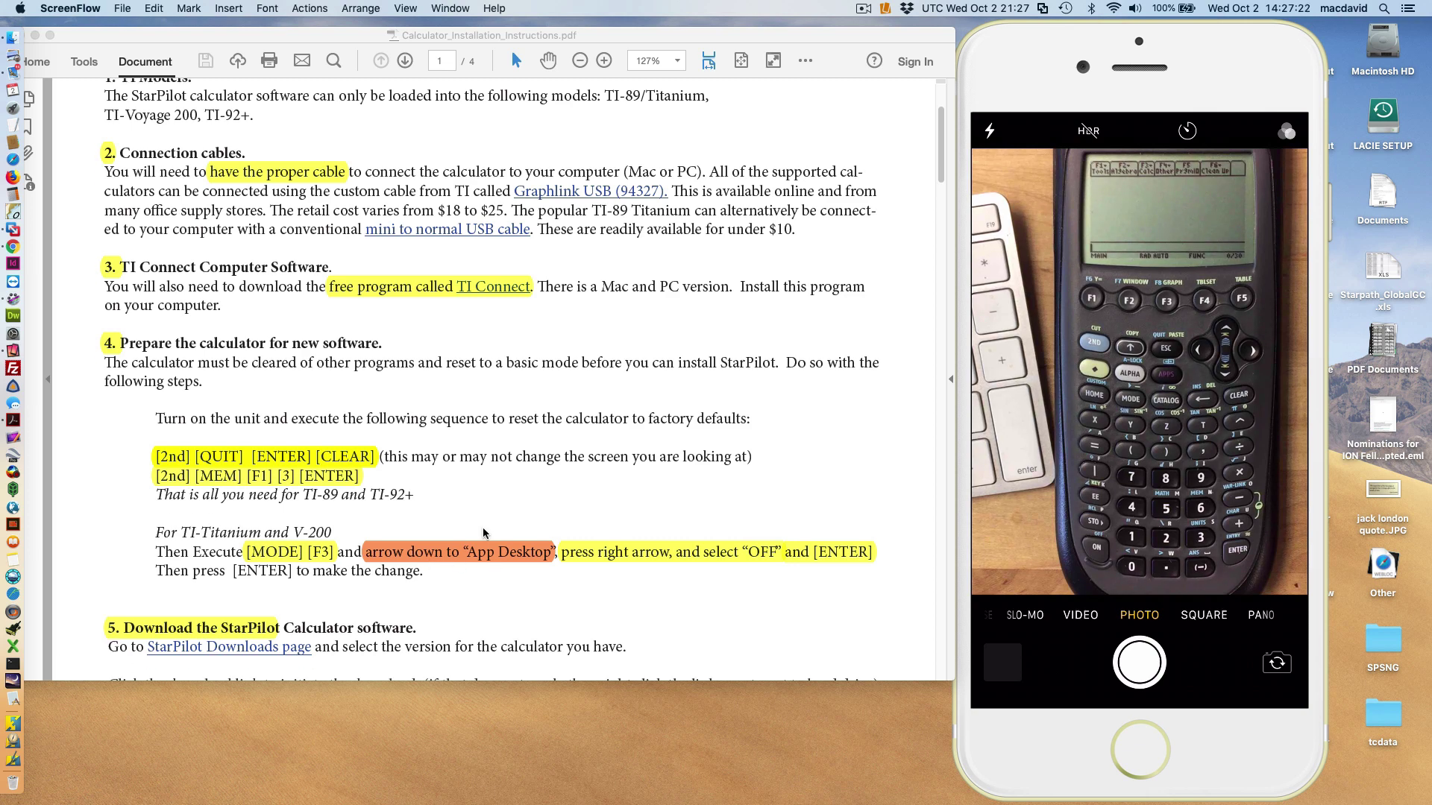
scroll(484, 533, up, 2)
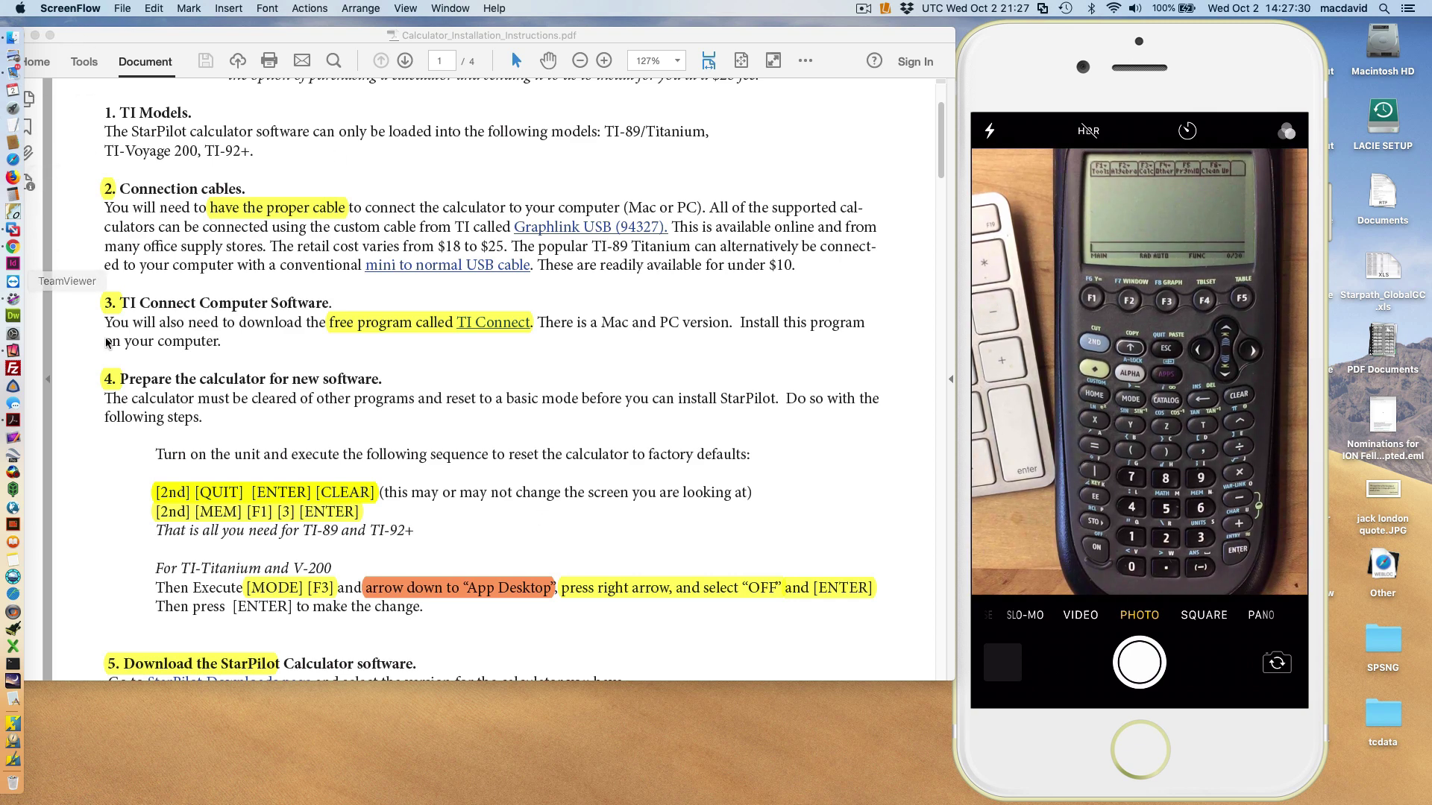
drag(137, 36, 167, 33)
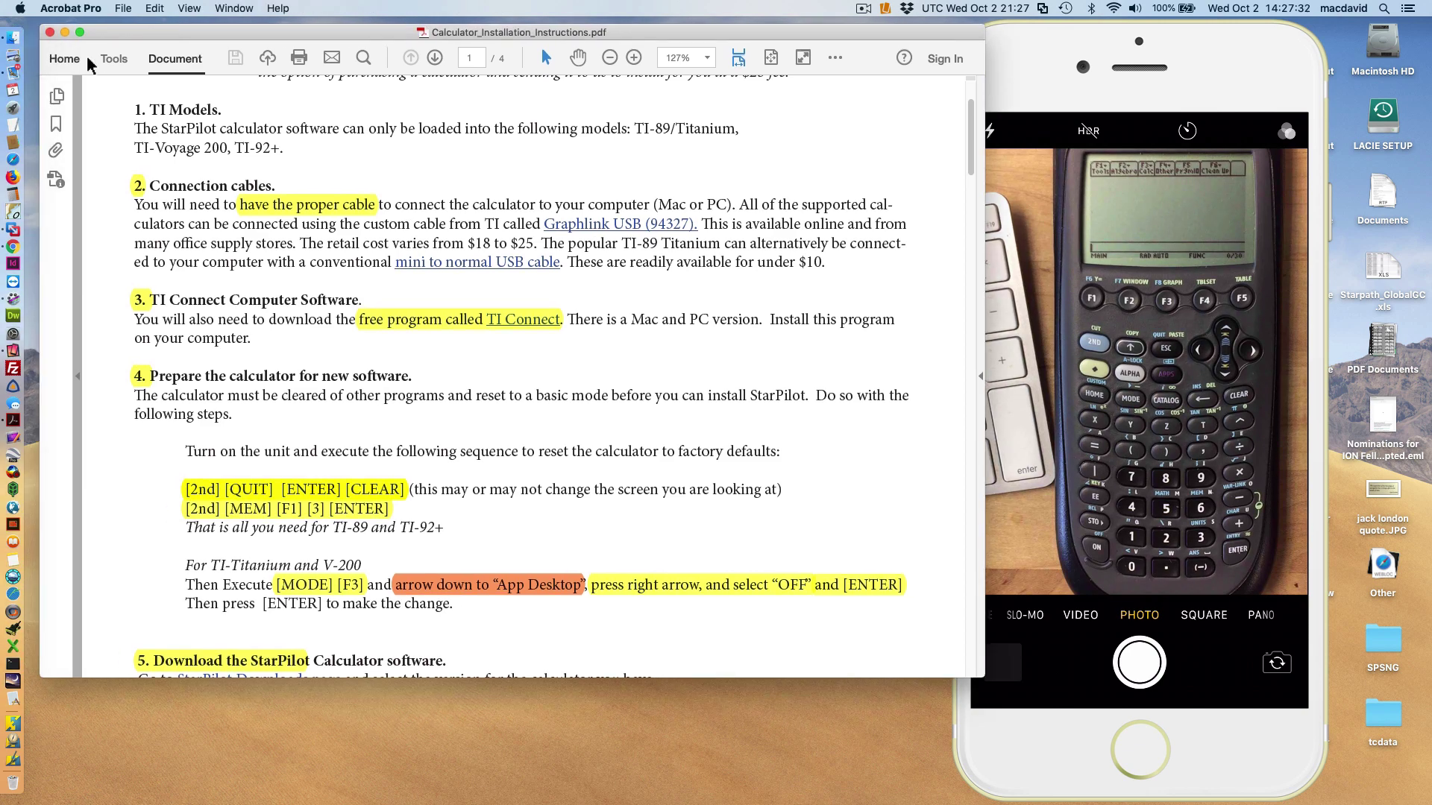
In a new Finder window, open the temp sp89 work folder in Downloads.
click(11, 39)
click(10, 39)
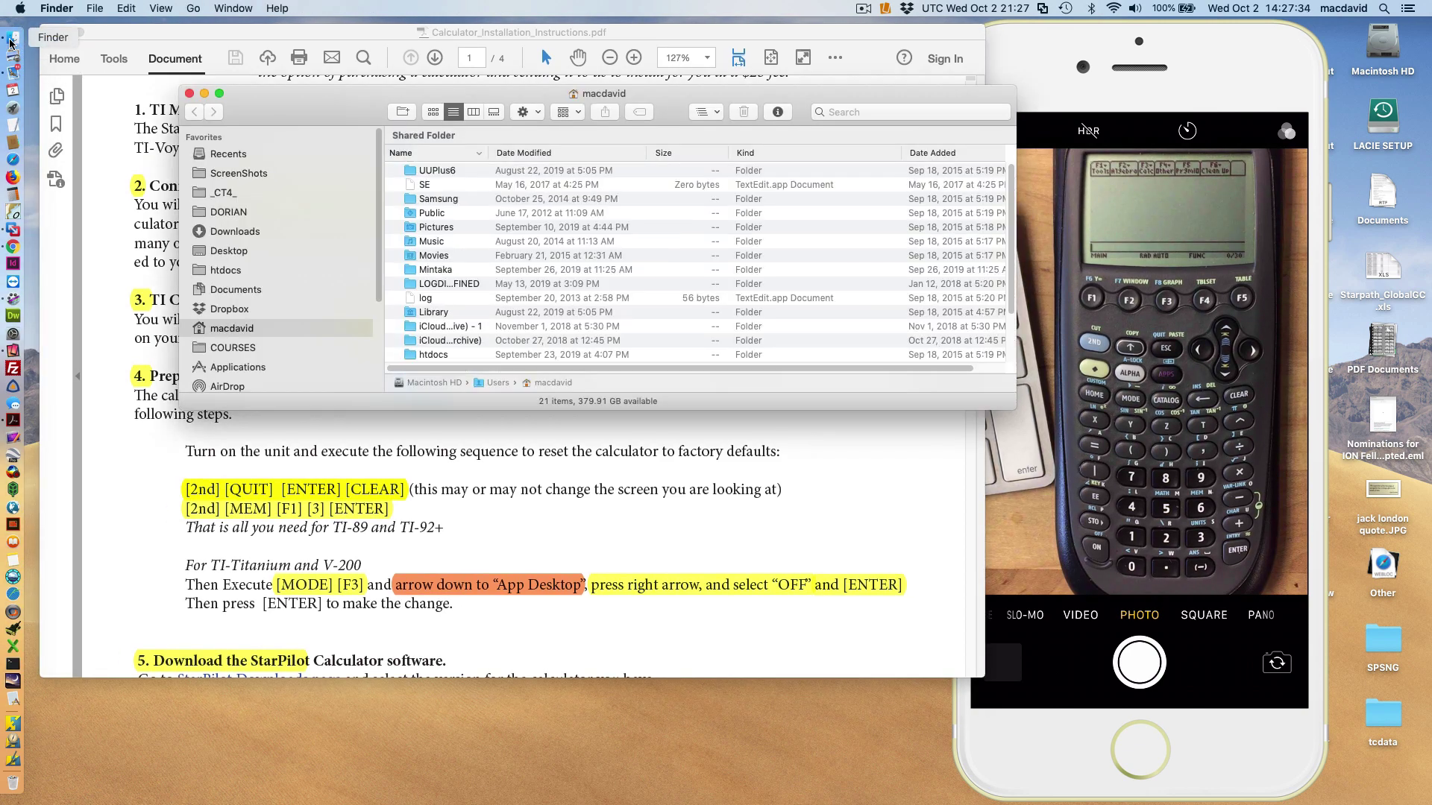
click(231, 250)
click(232, 232)
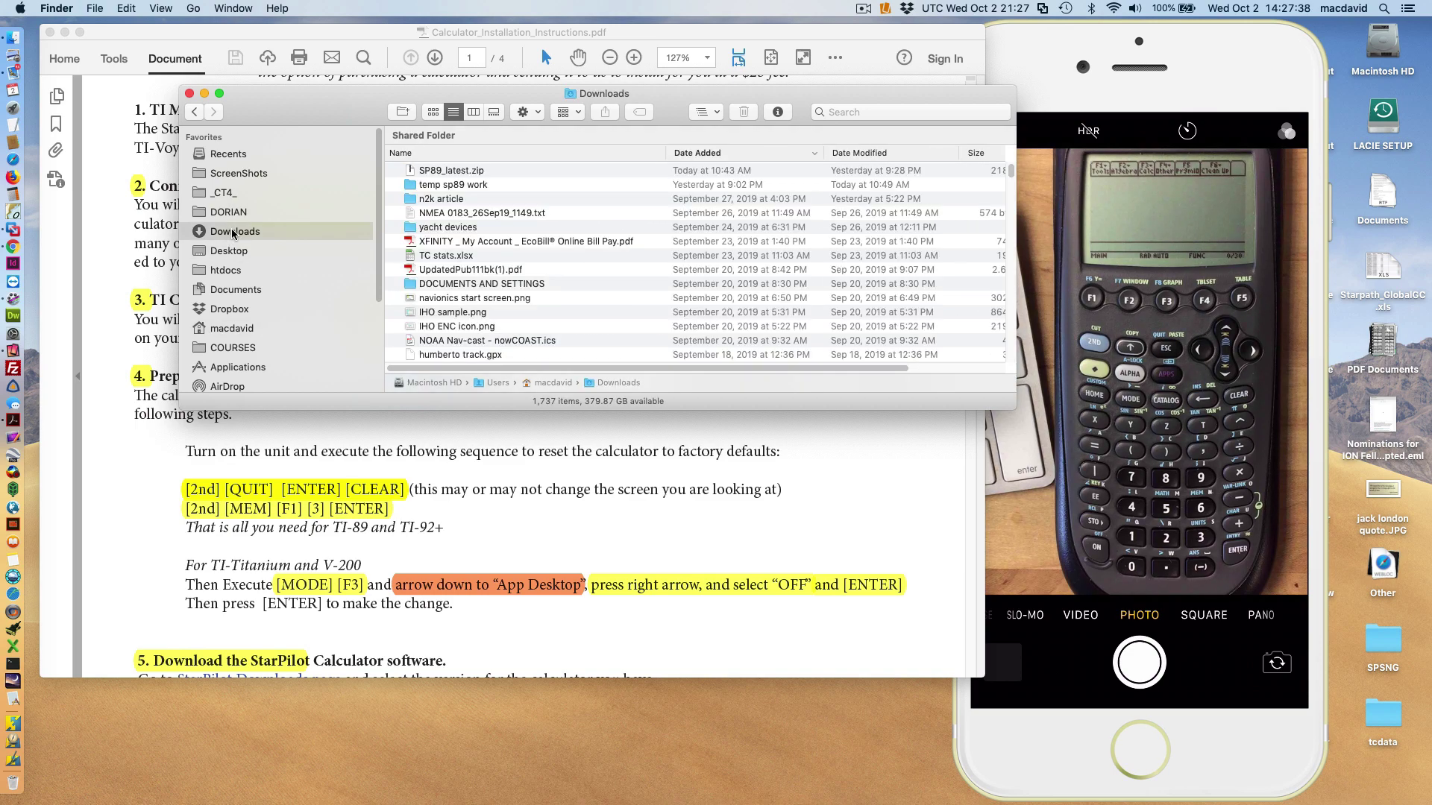
click(438, 173)
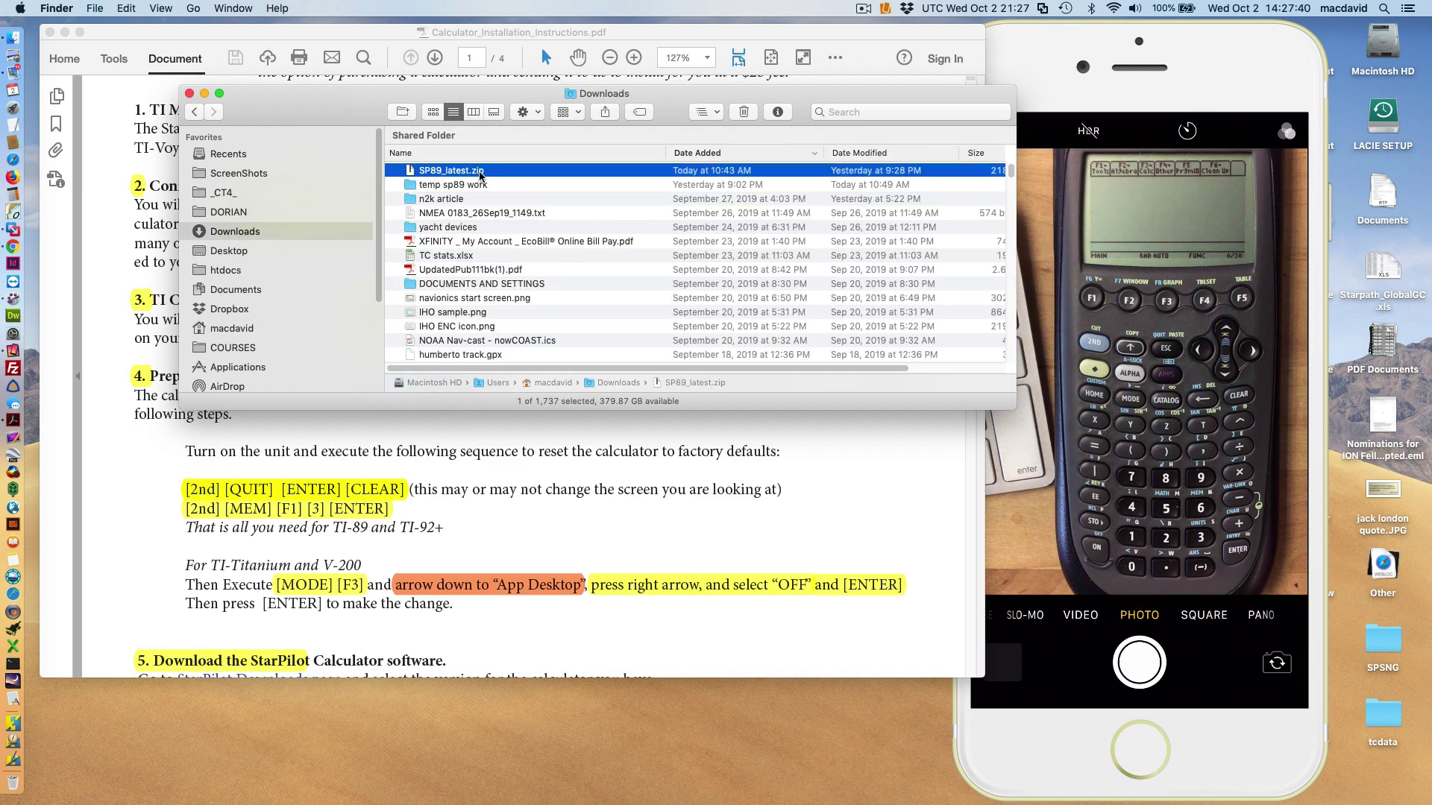
double_click(432, 187)
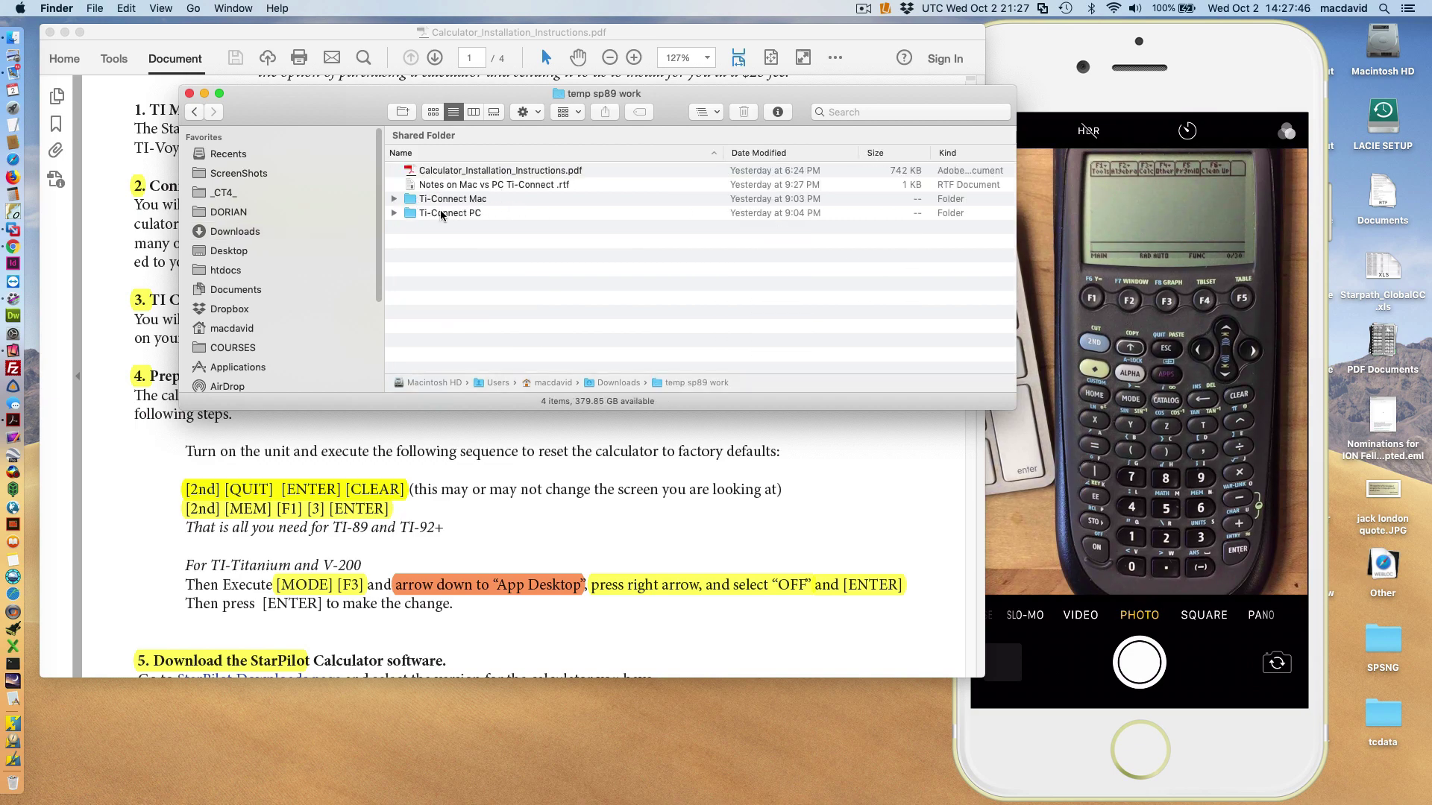
Inspect the Ti-Connect PC and Ti-Connect Mac folder contents, then collapse both.
click(394, 213)
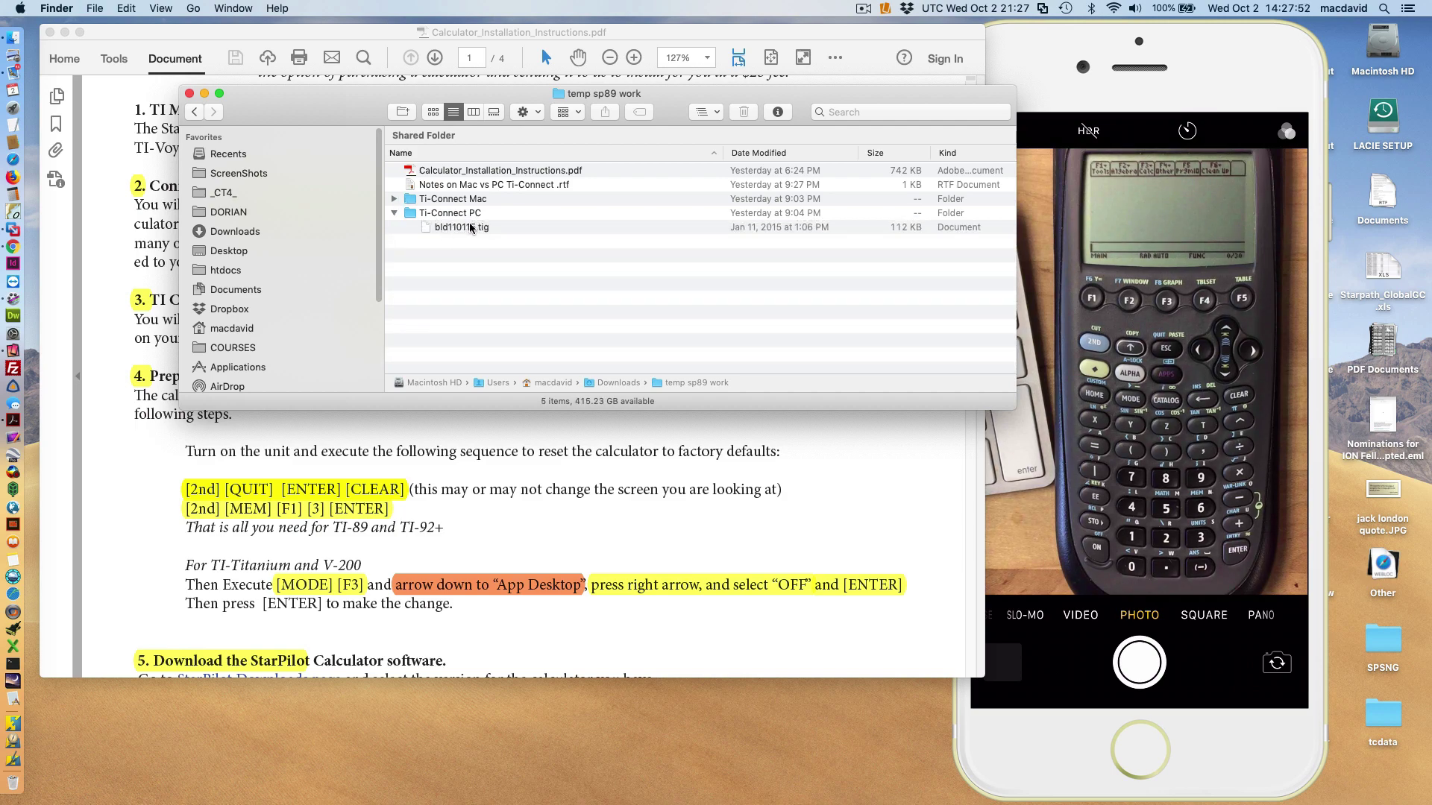
click(394, 213)
click(394, 199)
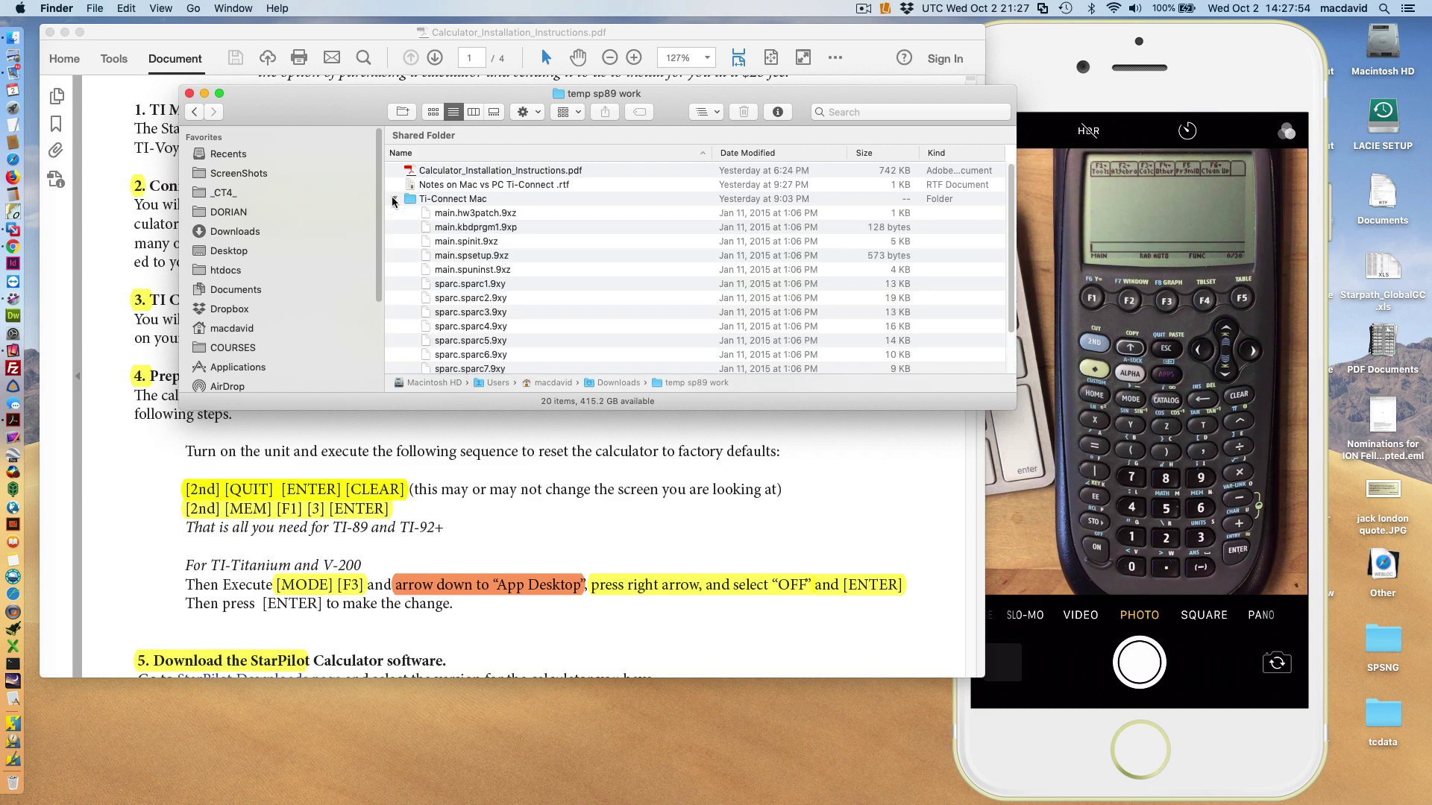
click(488, 212)
scroll(500, 263, down, 1)
scroll(501, 269, down, 3)
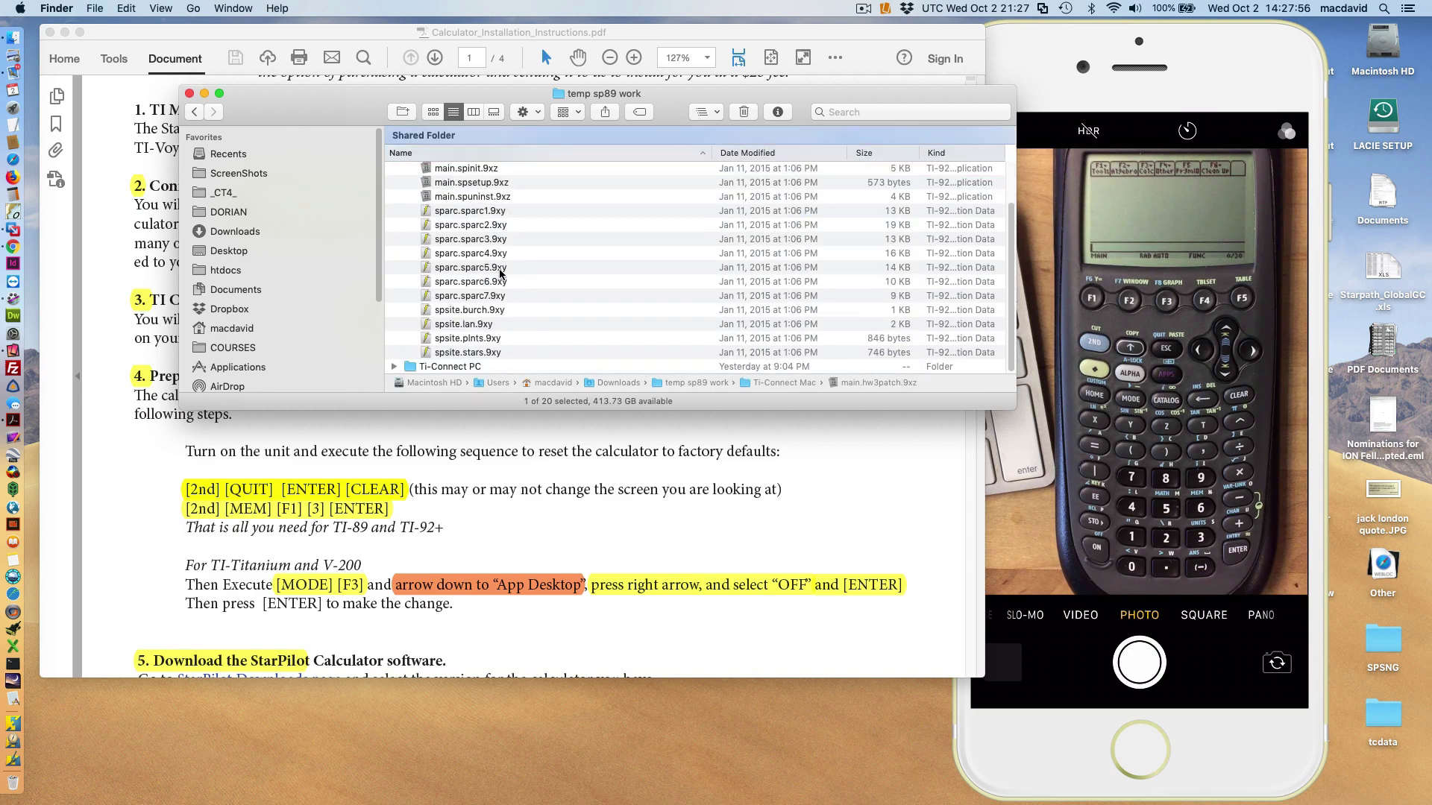
scroll(501, 273, up, 4)
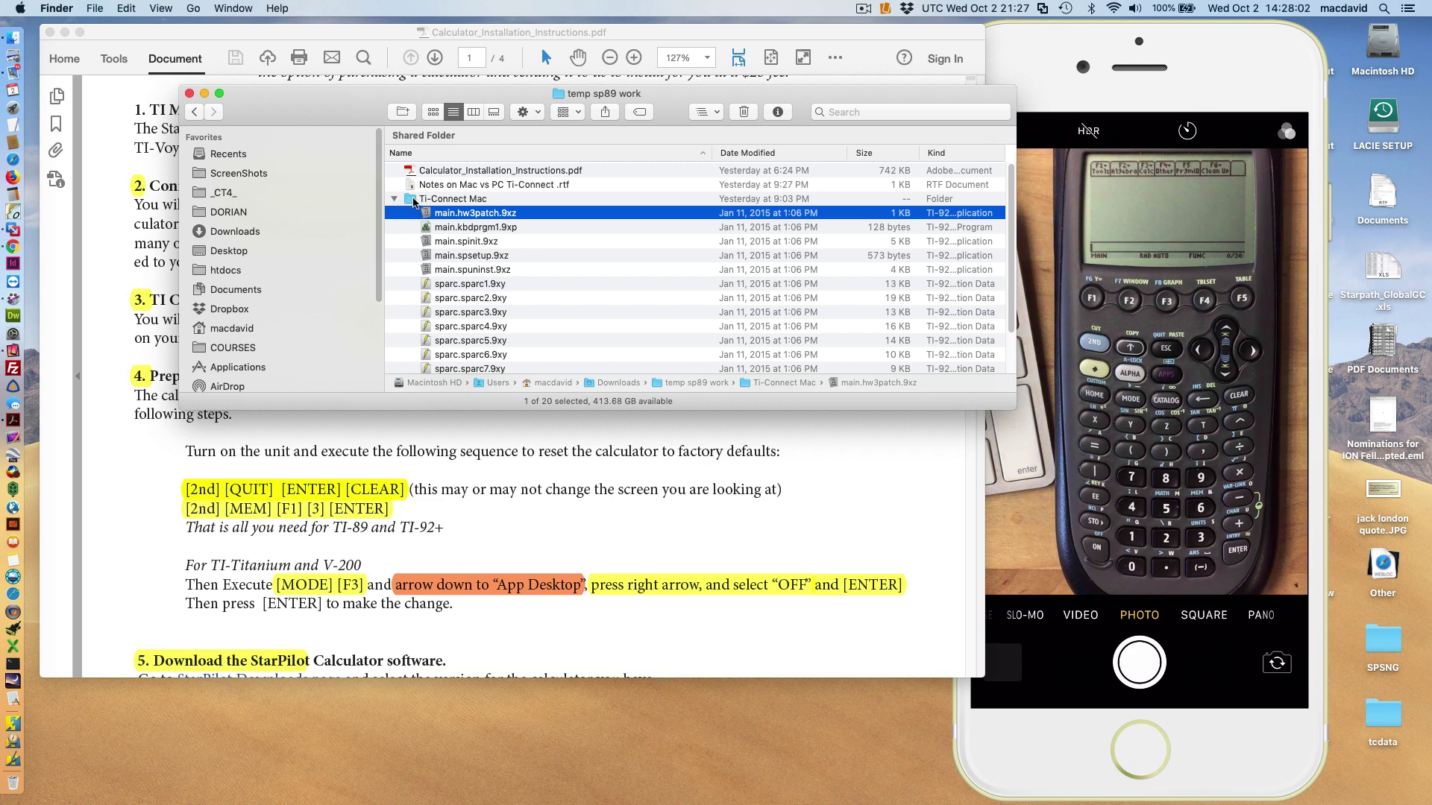
click(393, 200)
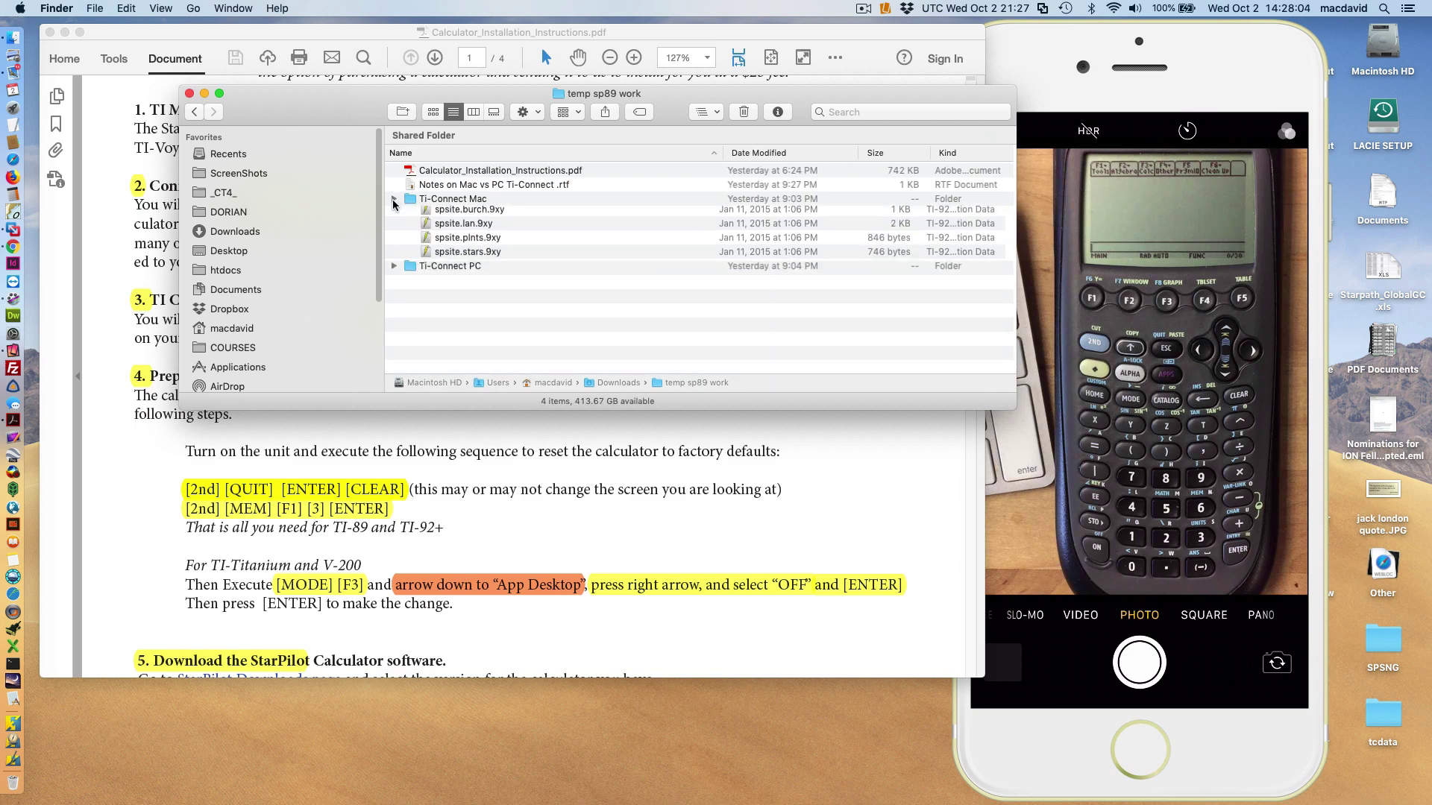
Open the Notes on Mac vs PC Ti-Connect RTF and highlight the ticonnectmac41 download URL.
double_click(466, 187)
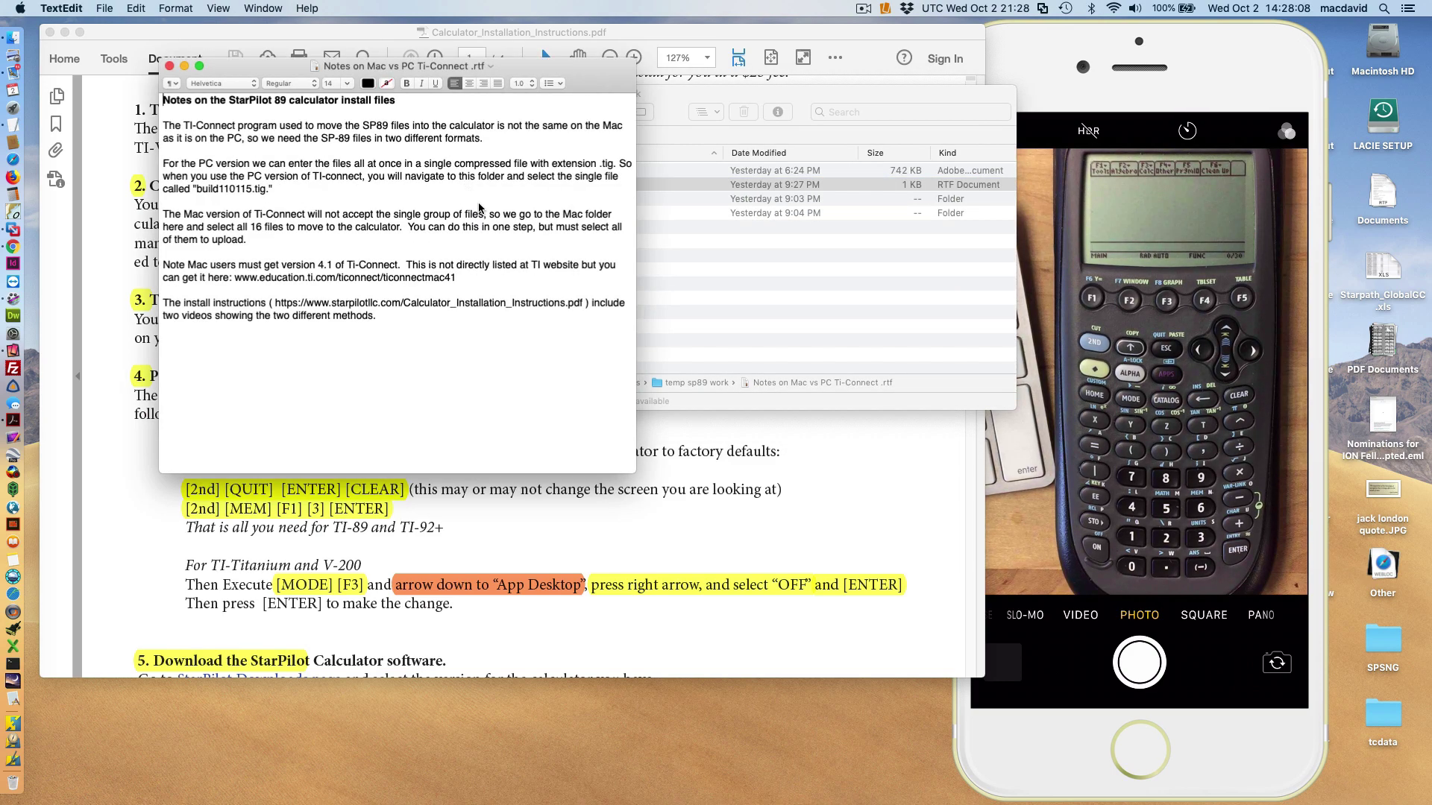
drag(234, 278, 460, 277)
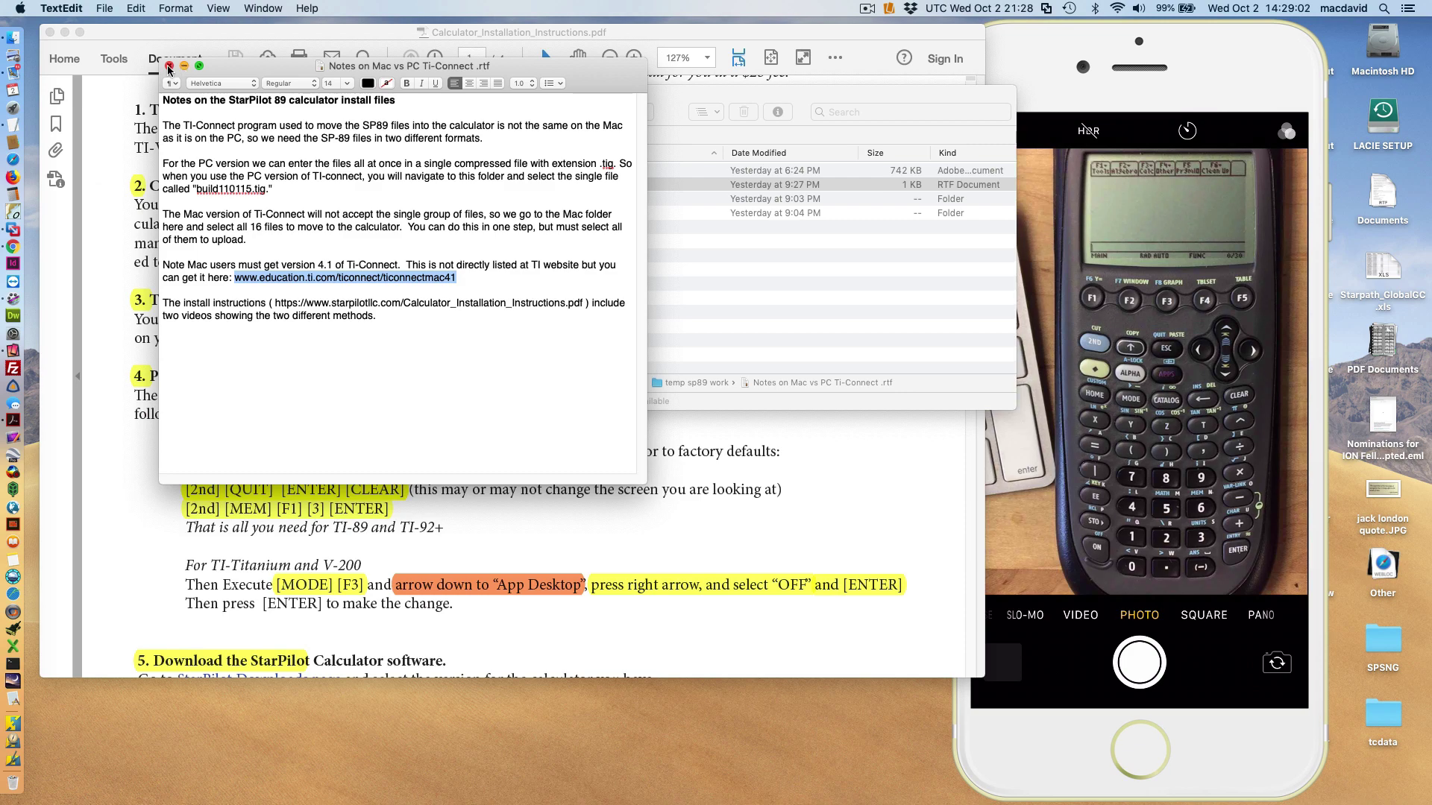
Minimize the notes window and move the temp sp89 work window to the screen bottom.
click(184, 68)
drag(274, 100, 235, 699)
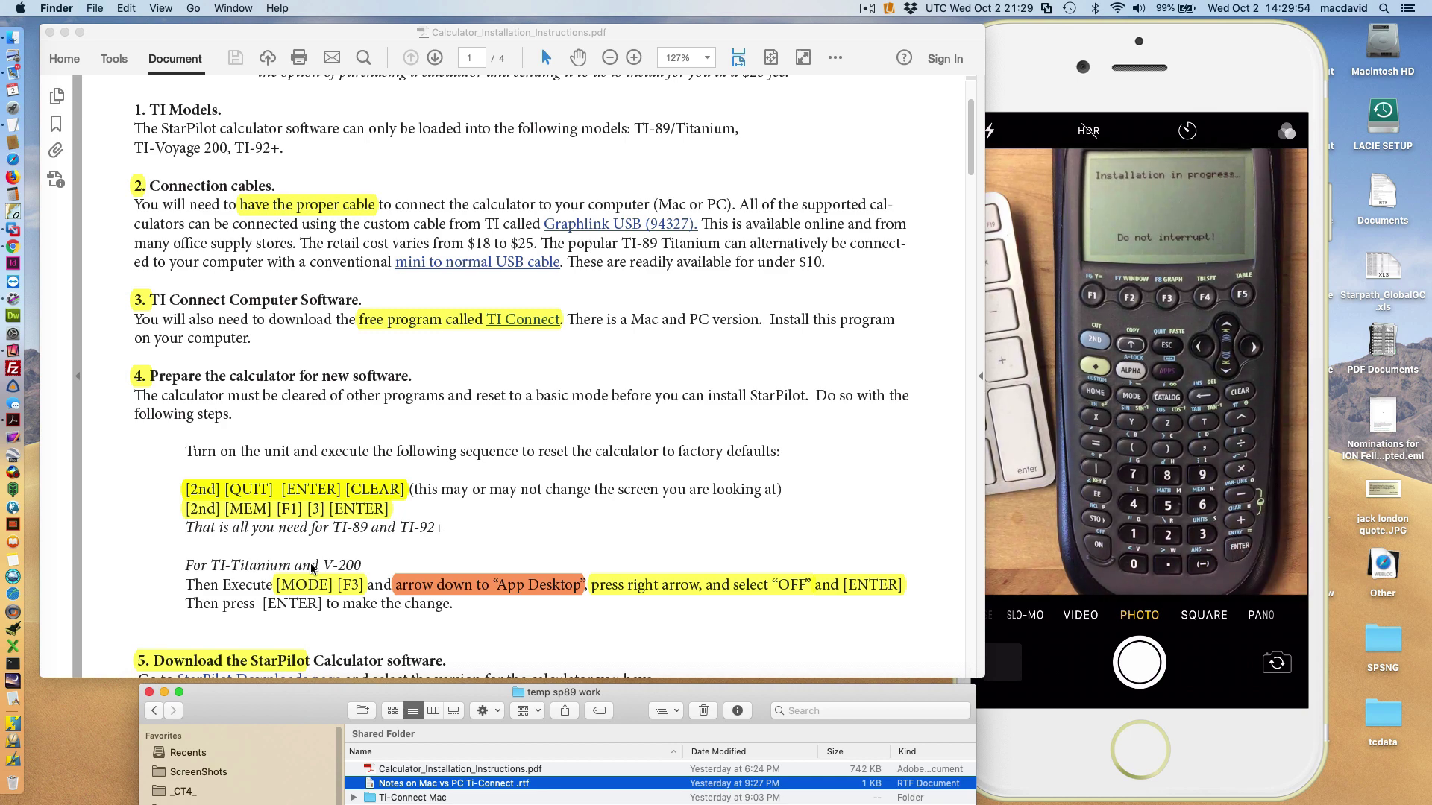
Scroll the PDF to sections 5 and 6 and nudge the Finder window right.
scroll(517, 526, down, 5)
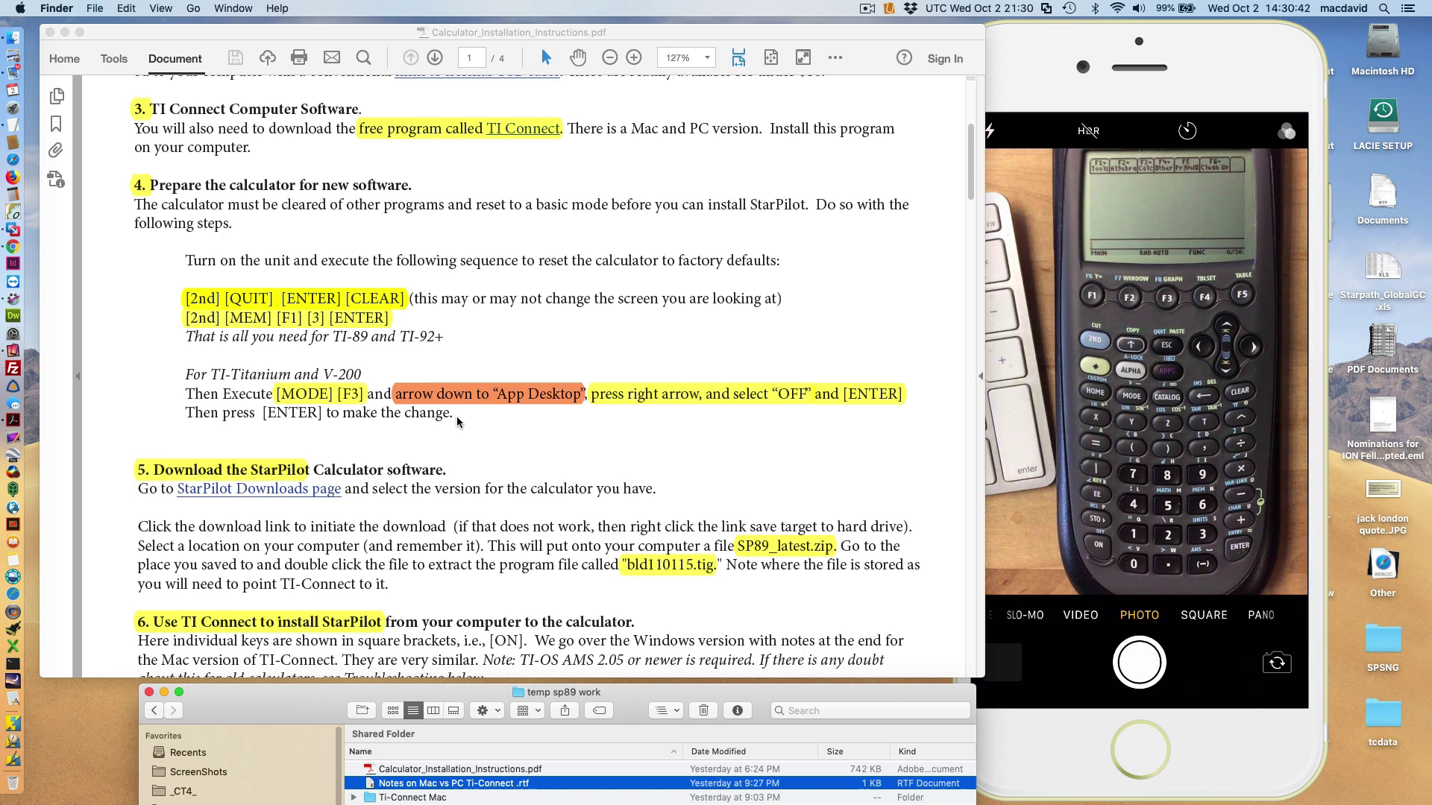
drag(232, 704, 330, 700)
Launch TI Connect and run TI Device Explorer's View Device Content task.
click(11, 725)
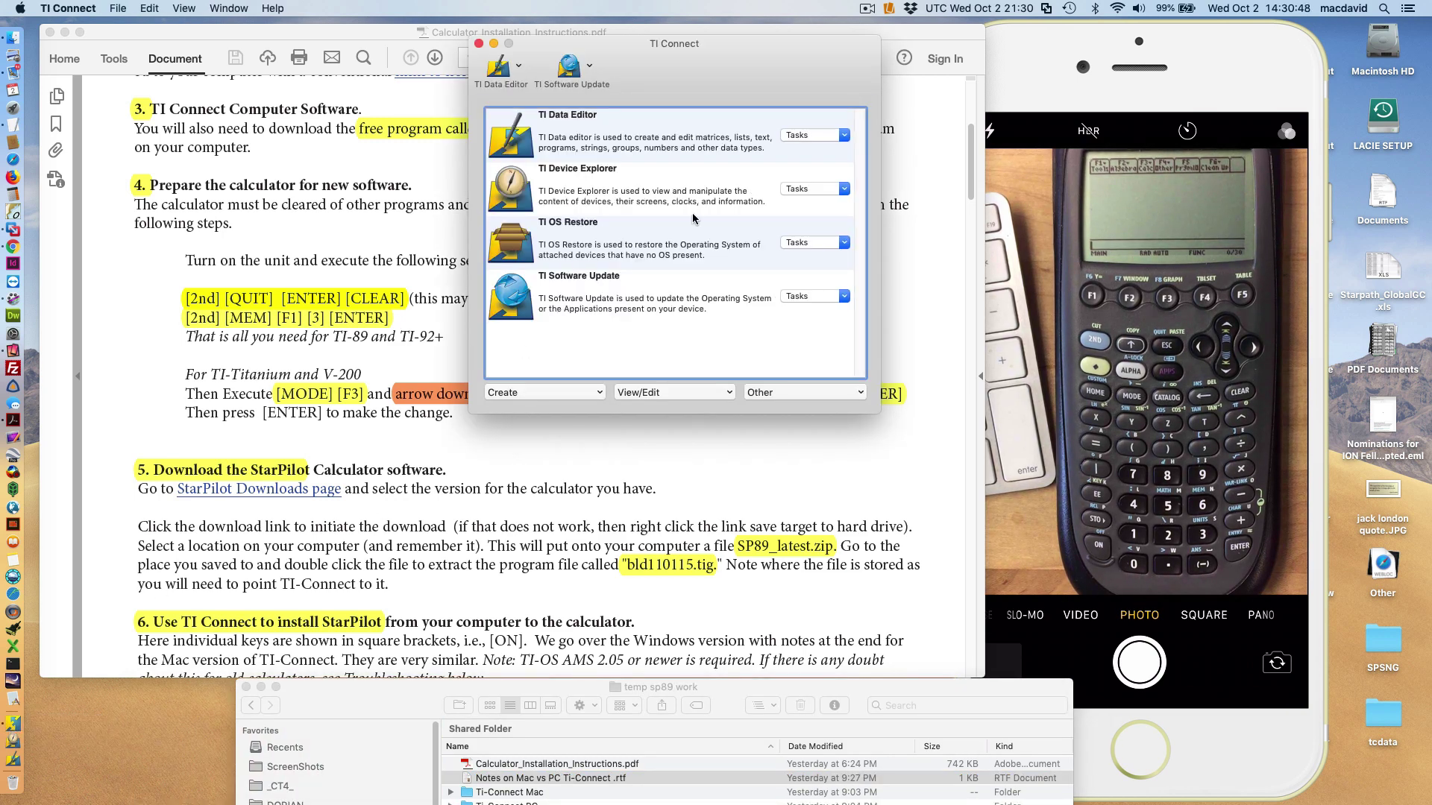
click(655, 182)
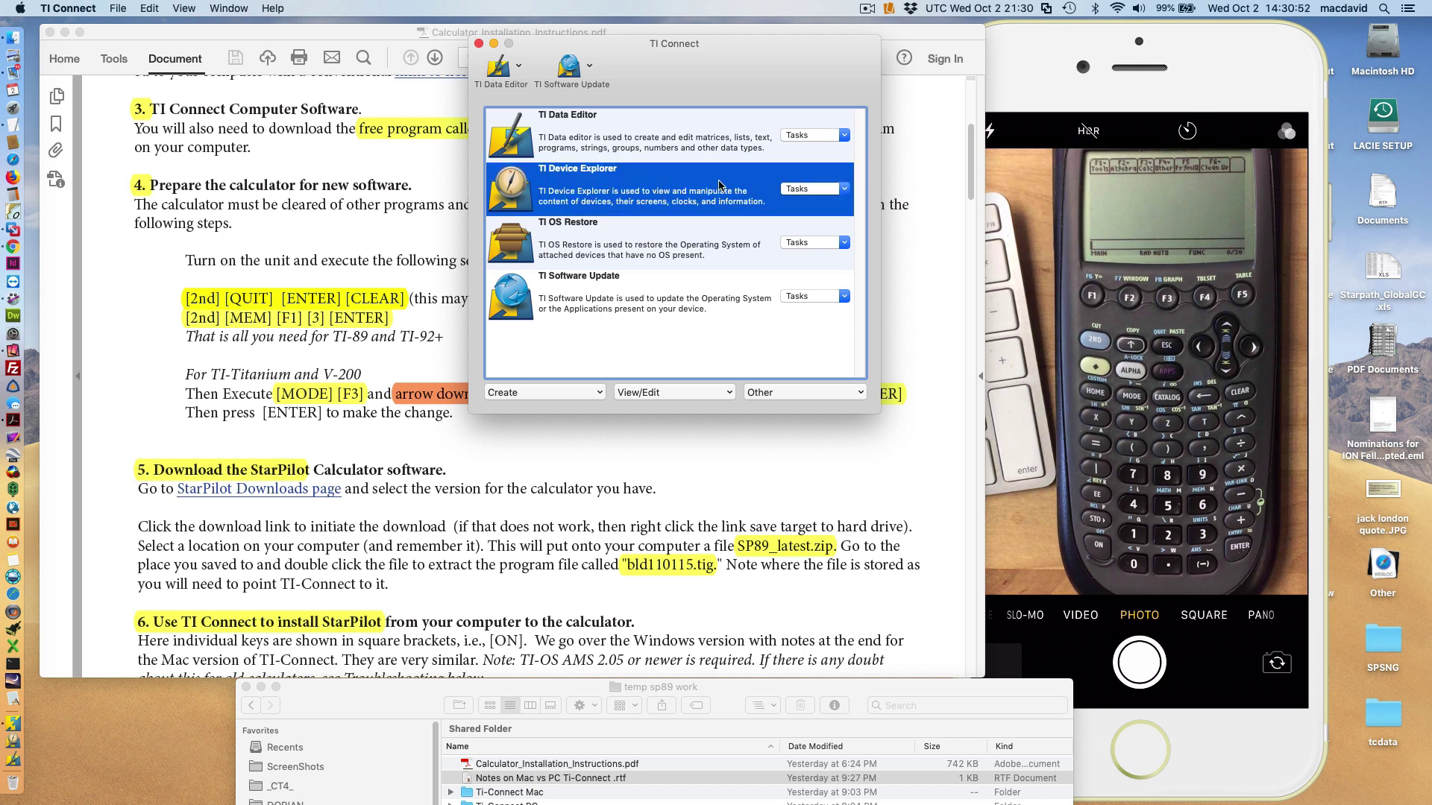
click(803, 191)
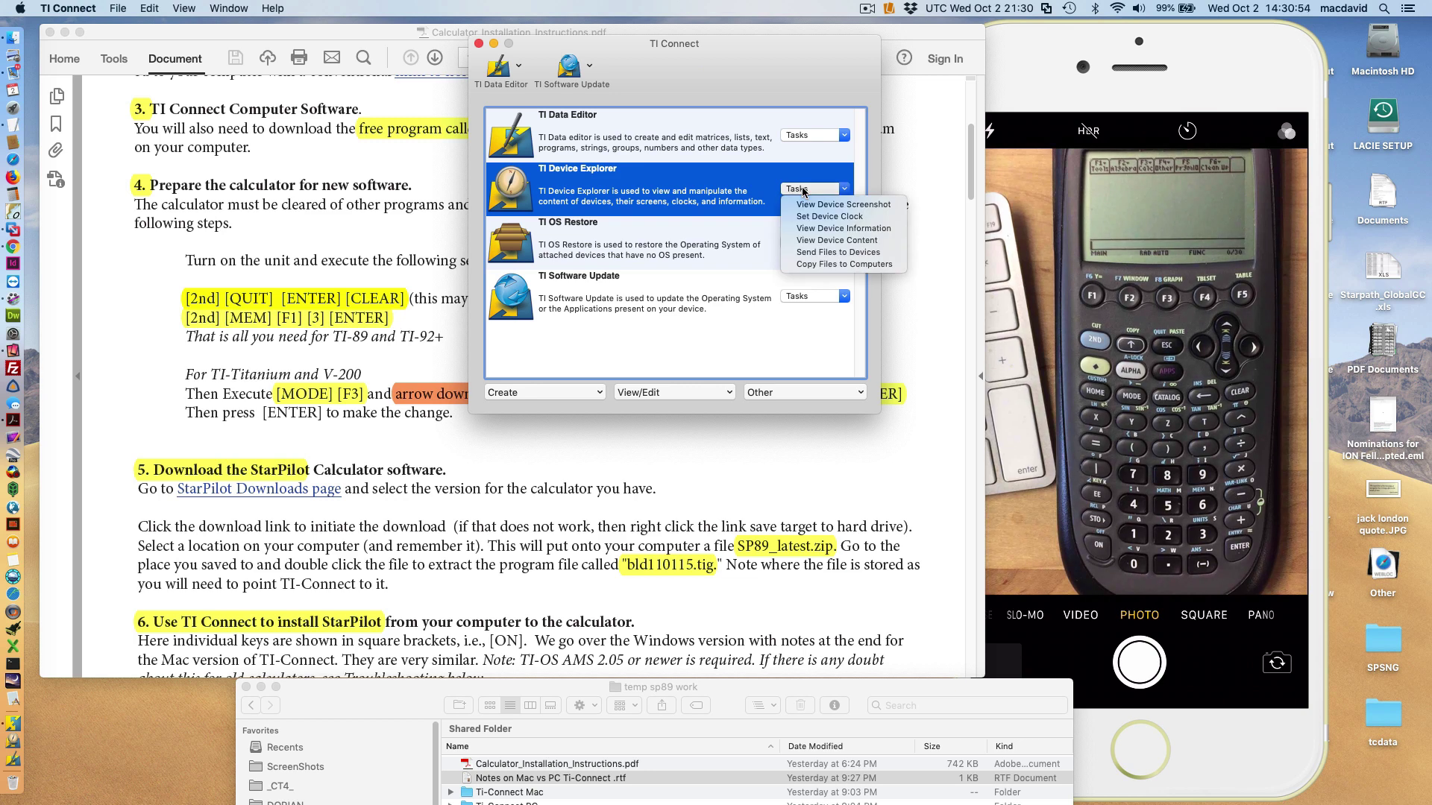
click(821, 242)
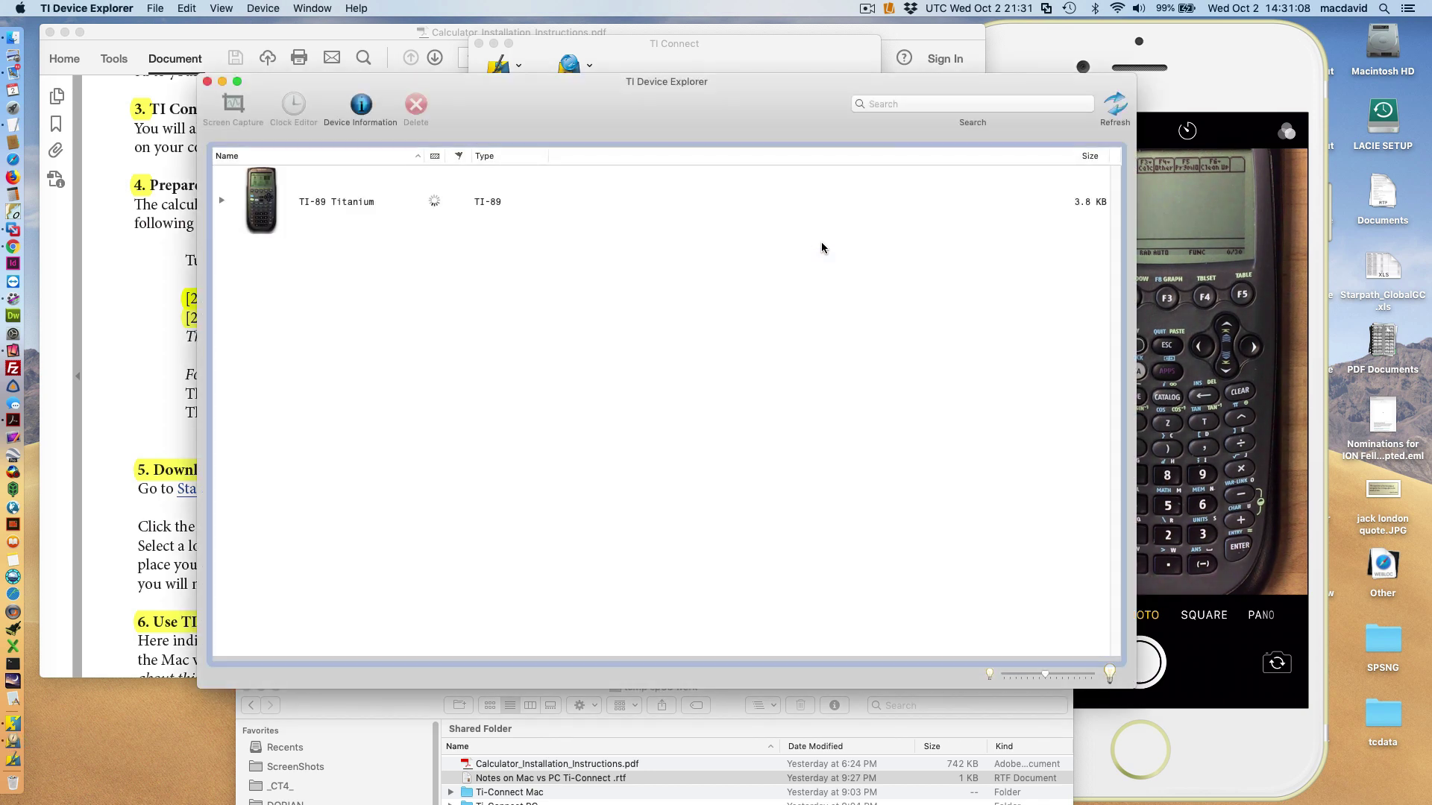
Expand and re-collapse the TI-89 Titanium entry, then move the window up-left.
click(222, 202)
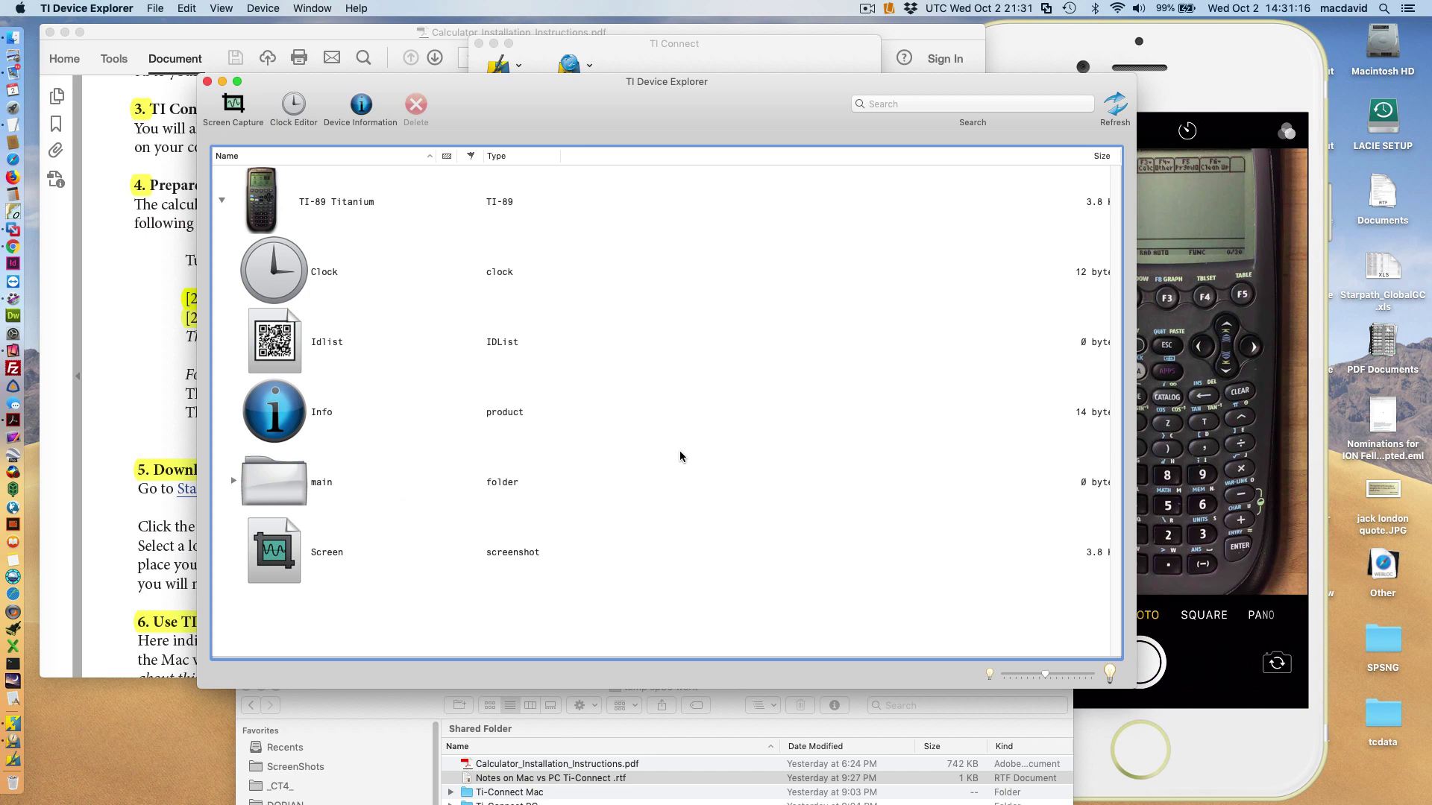
click(222, 201)
click(221, 202)
mouse_move(542, 100)
mouse_down()
mouse_move(542, 66)
mouse_move(495, 115)
mouse_move(556, 86)
mouse_up()
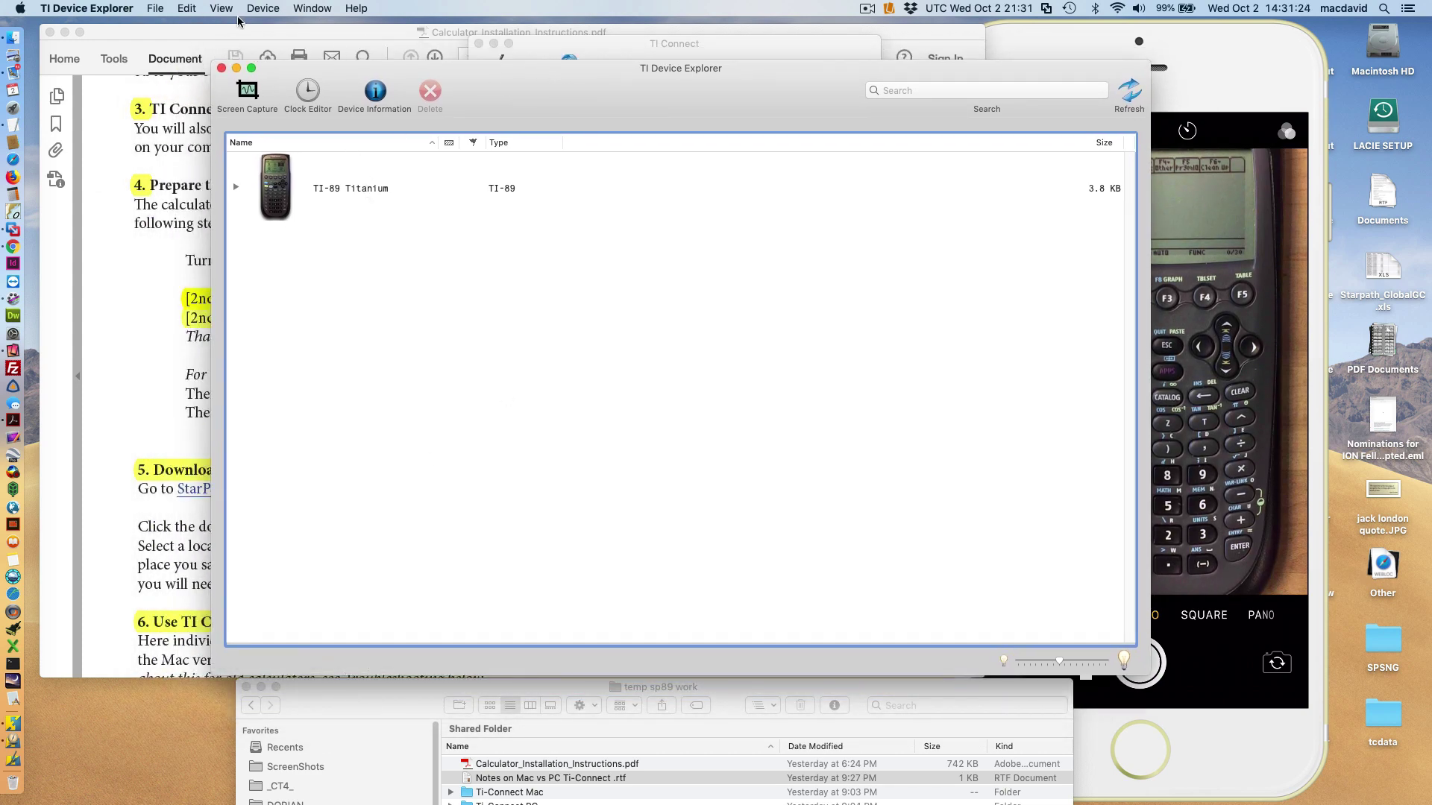
Select main.hw3patch.9xz through spsite.stars.9xy in temp sp89 work's Ti-Connect Mac folder for sending.
click(155, 9)
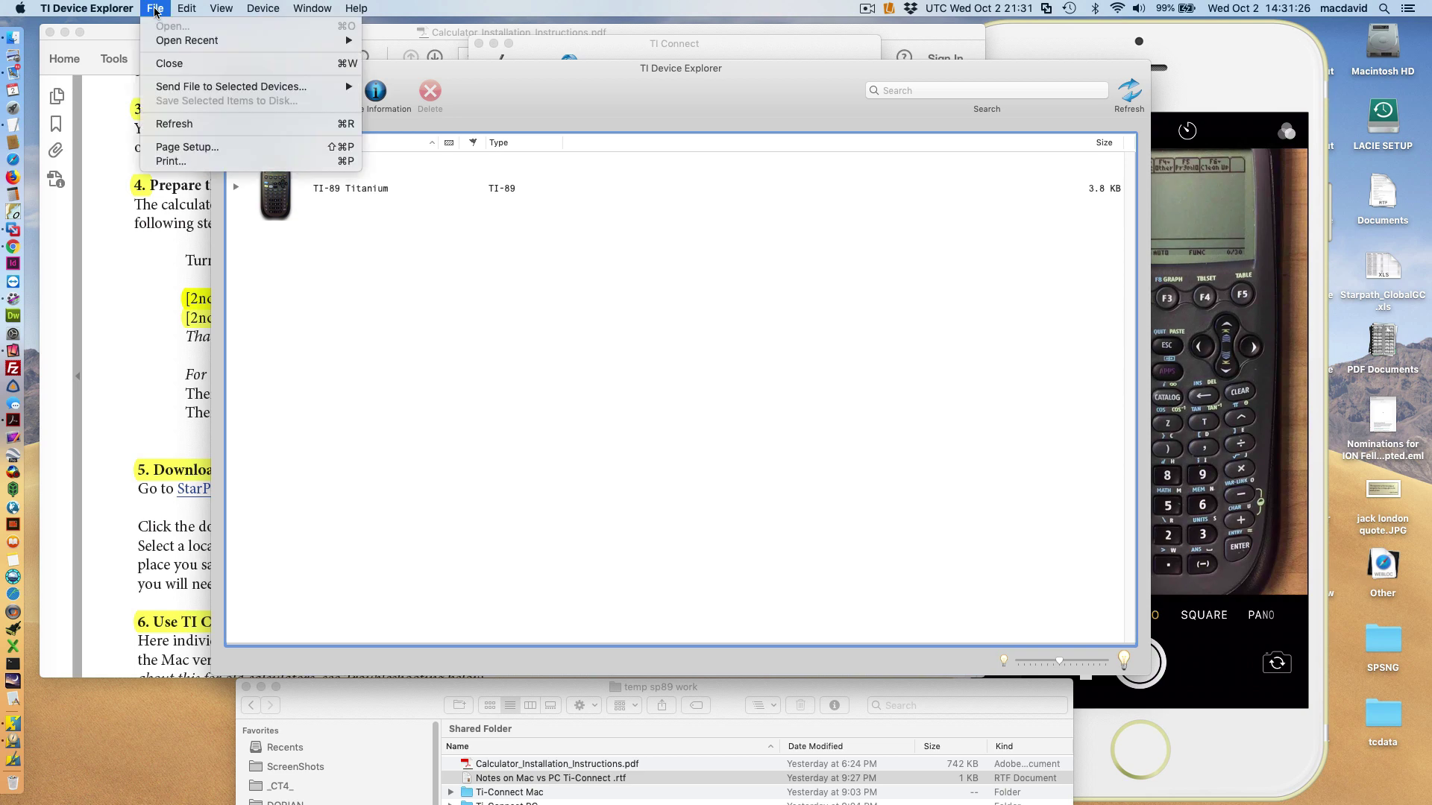
mouse_move(187, 93)
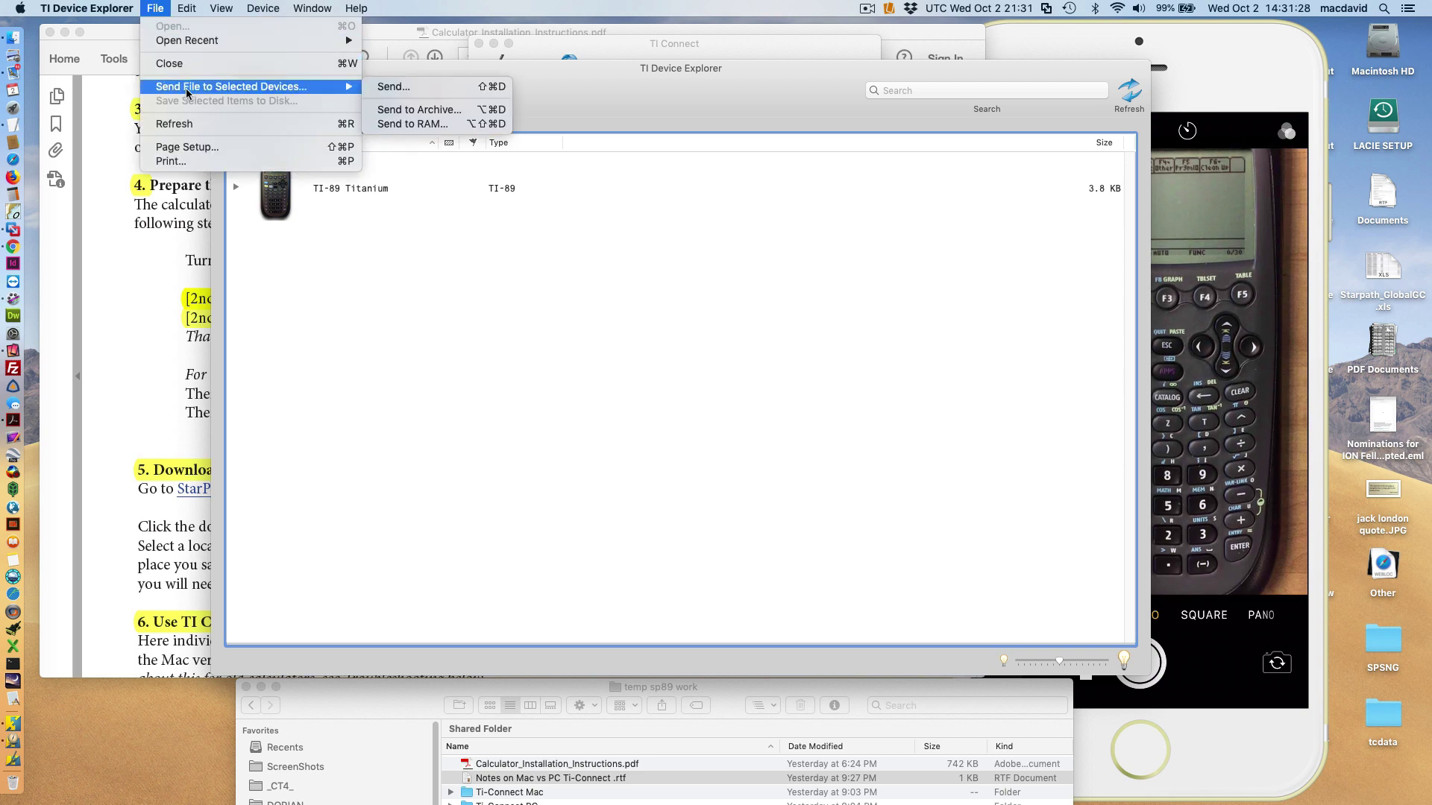
click(399, 88)
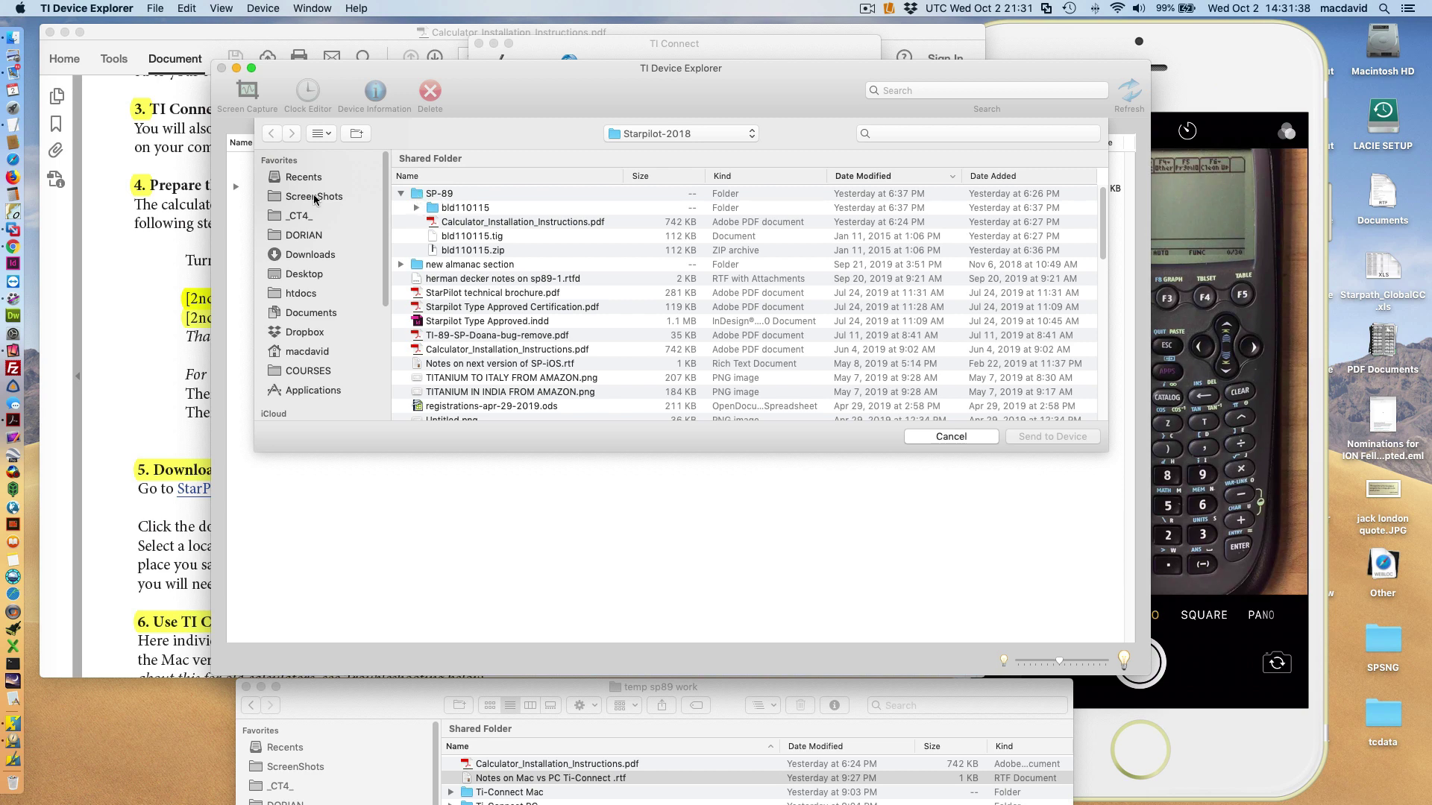
click(302, 257)
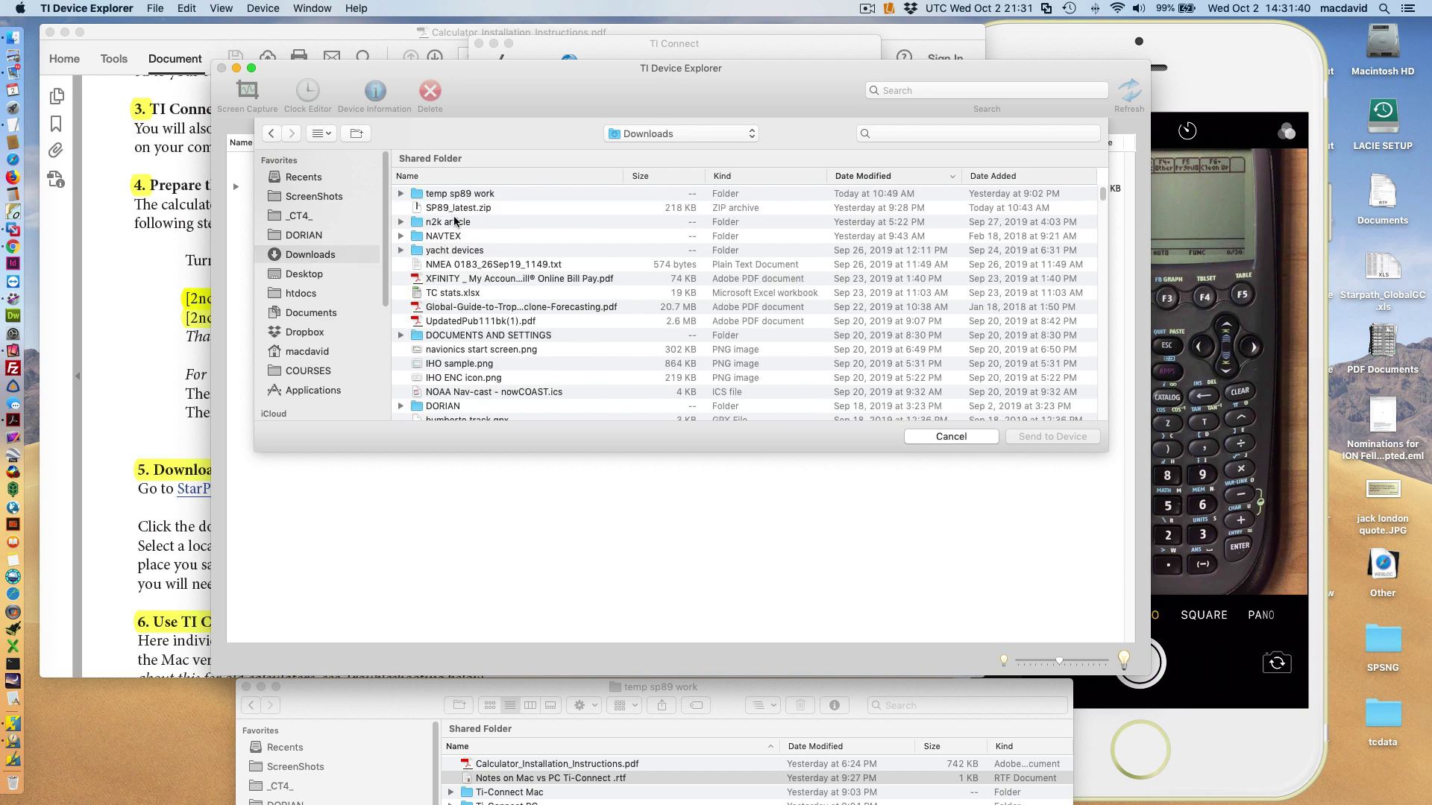
double_click(429, 193)
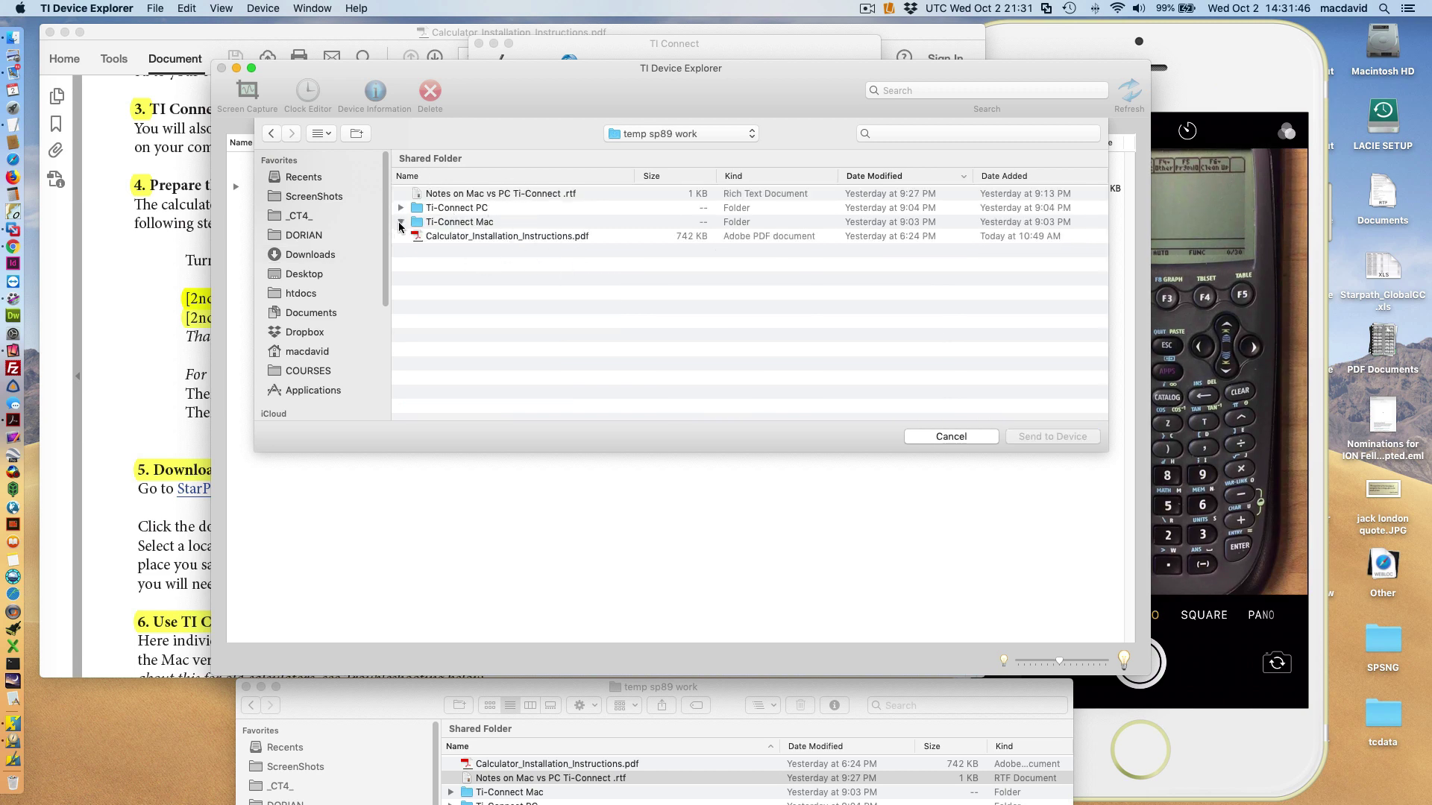
click(401, 222)
click(464, 237)
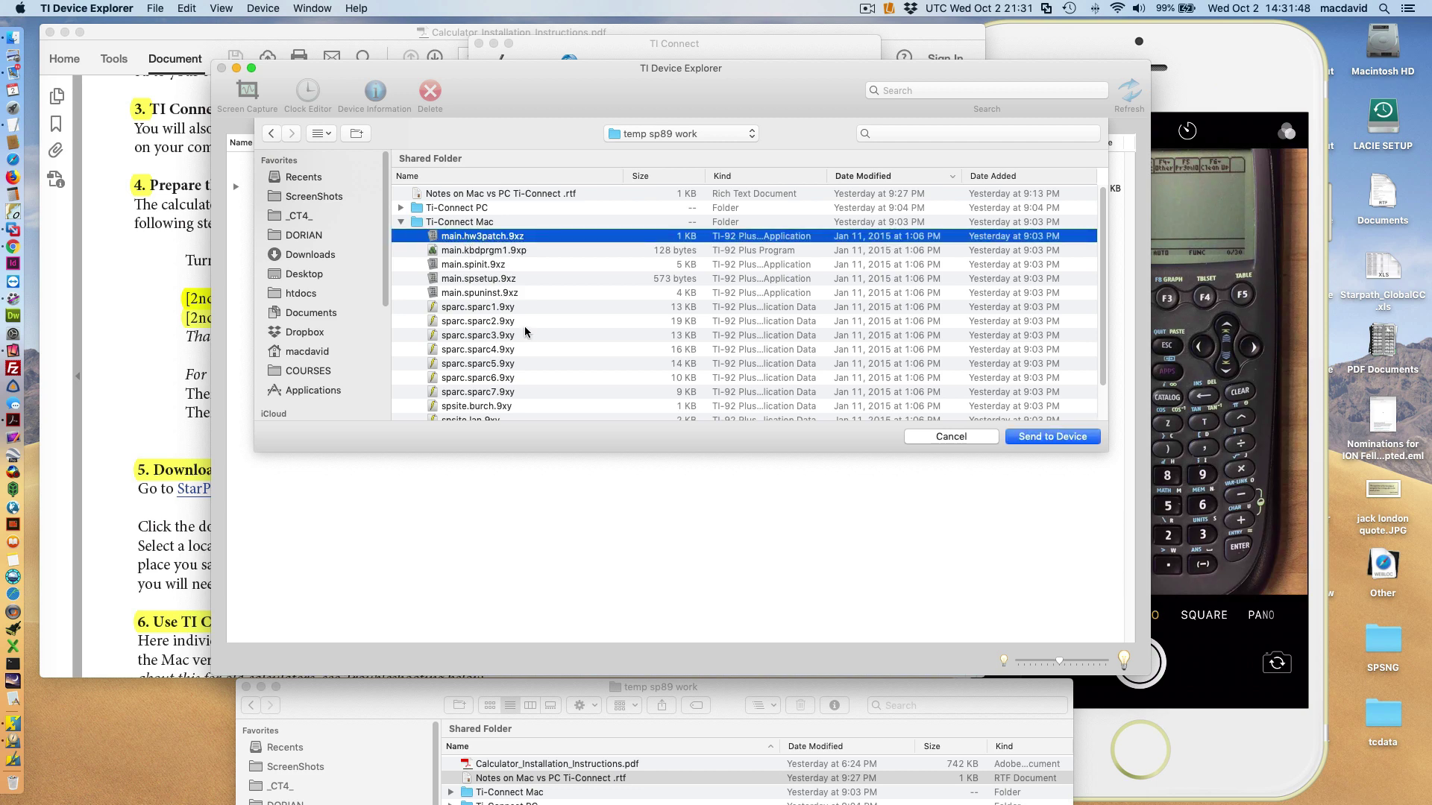
scroll(524, 331, down, 3)
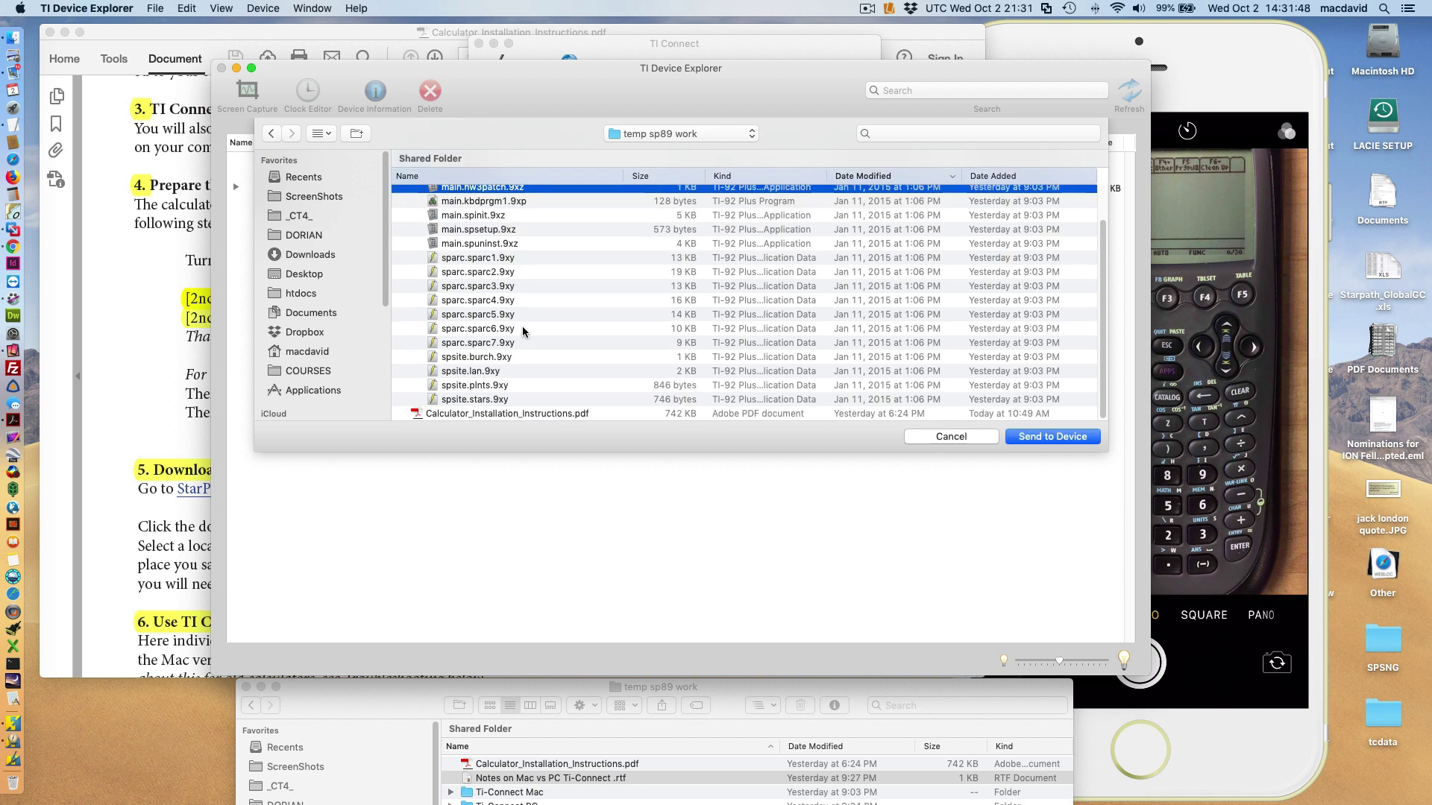
shift+click(473, 400)
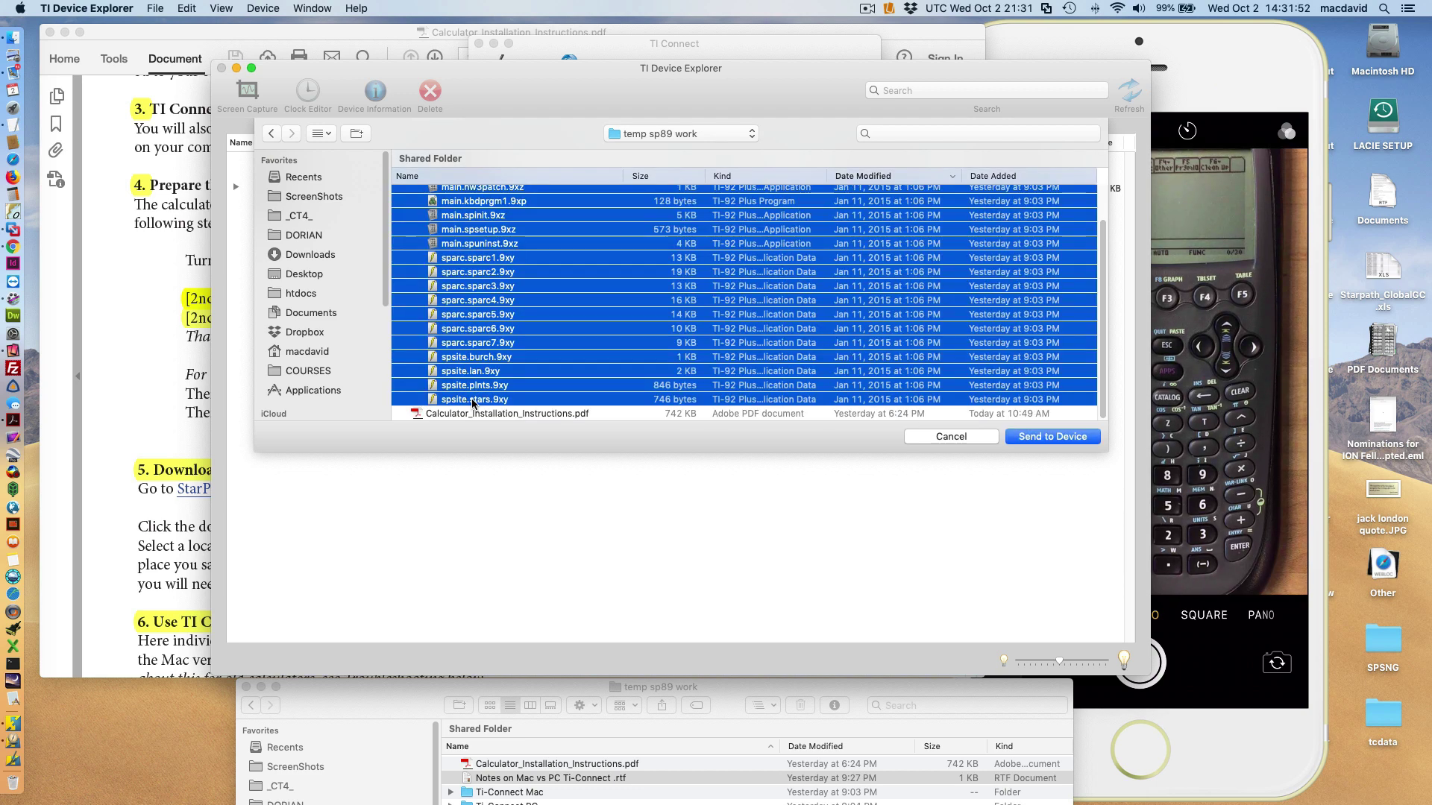
Send the selected StarPilot files to the TI-89 Titanium and wait for completion.
click(1036, 437)
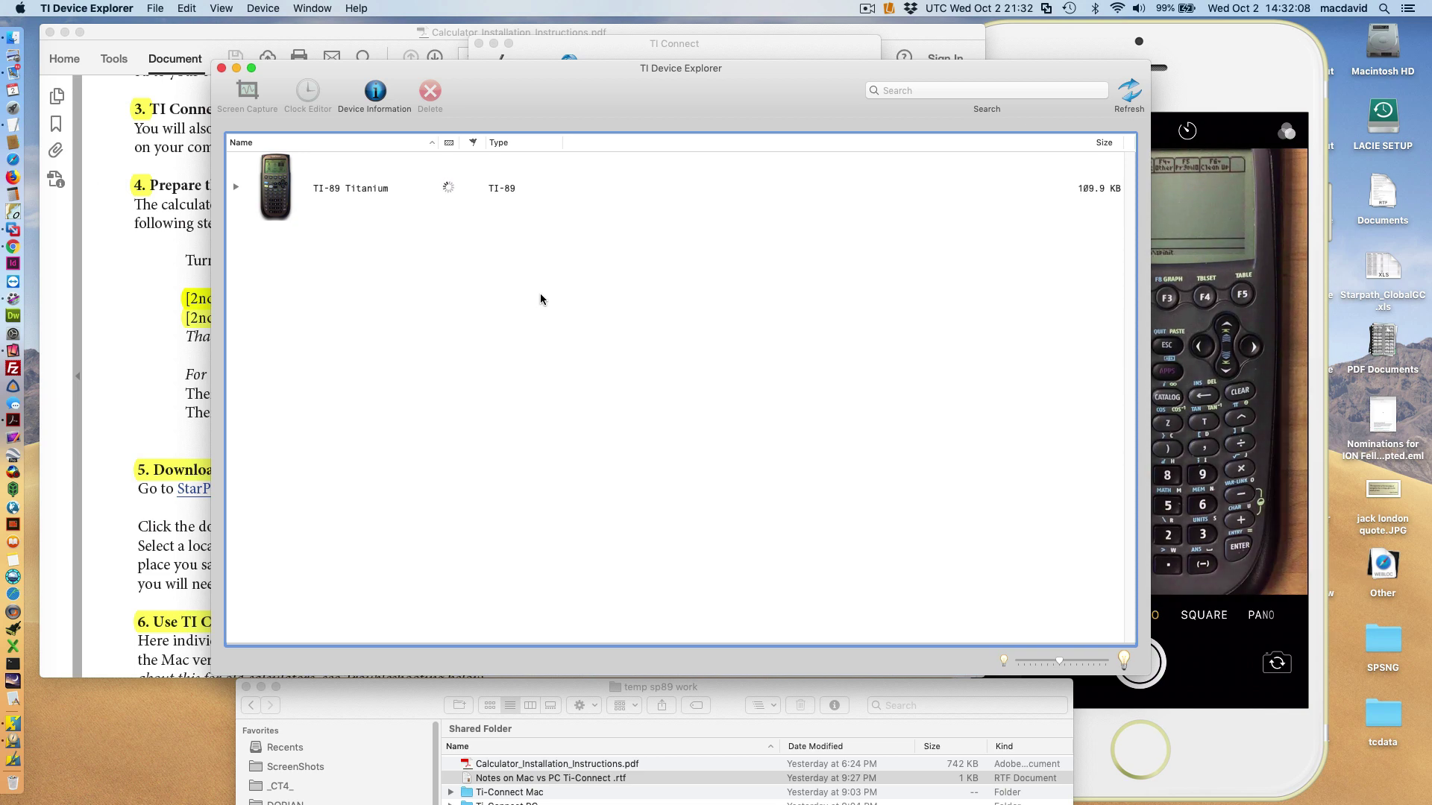
drag(748, 102, 661, 106)
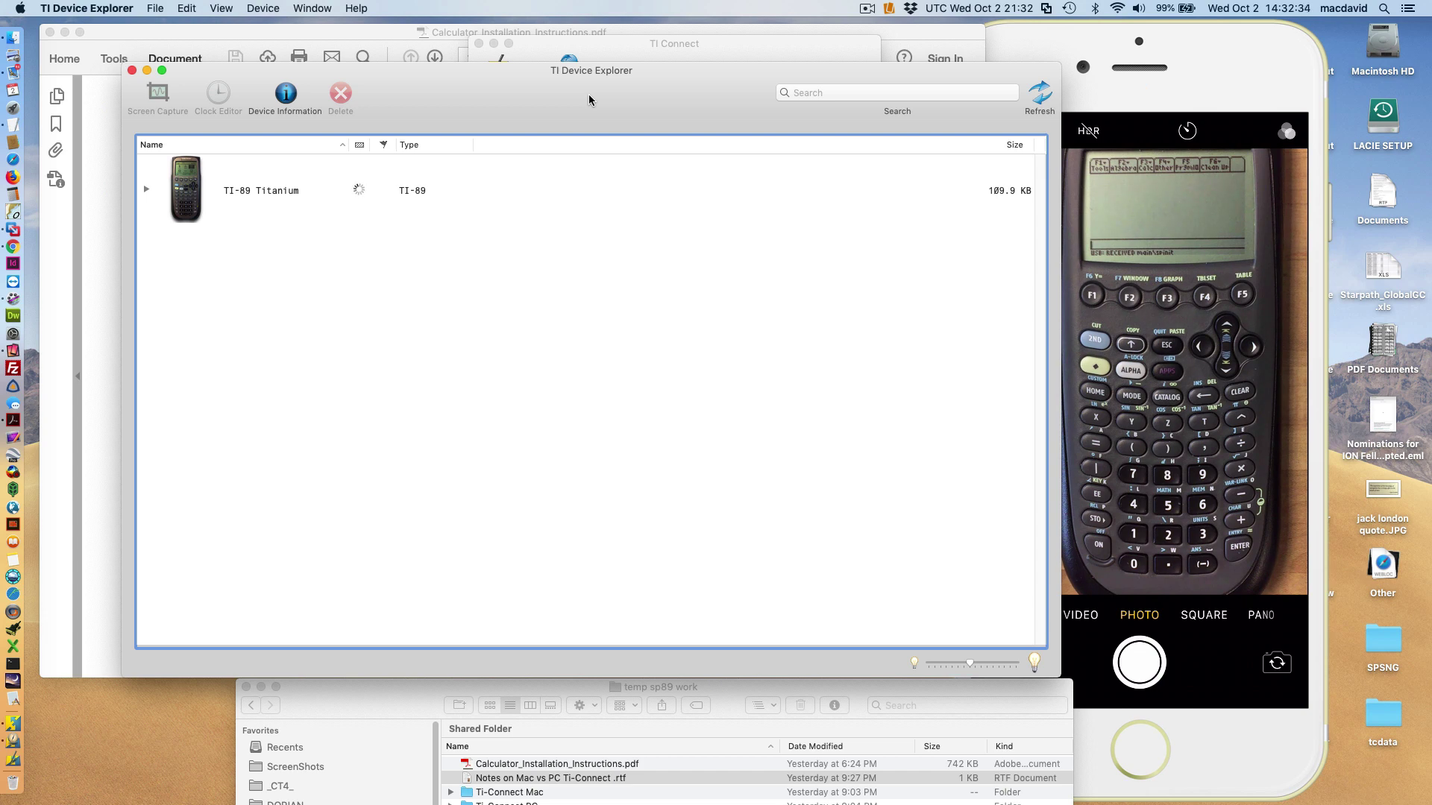
drag(589, 100, 572, 58)
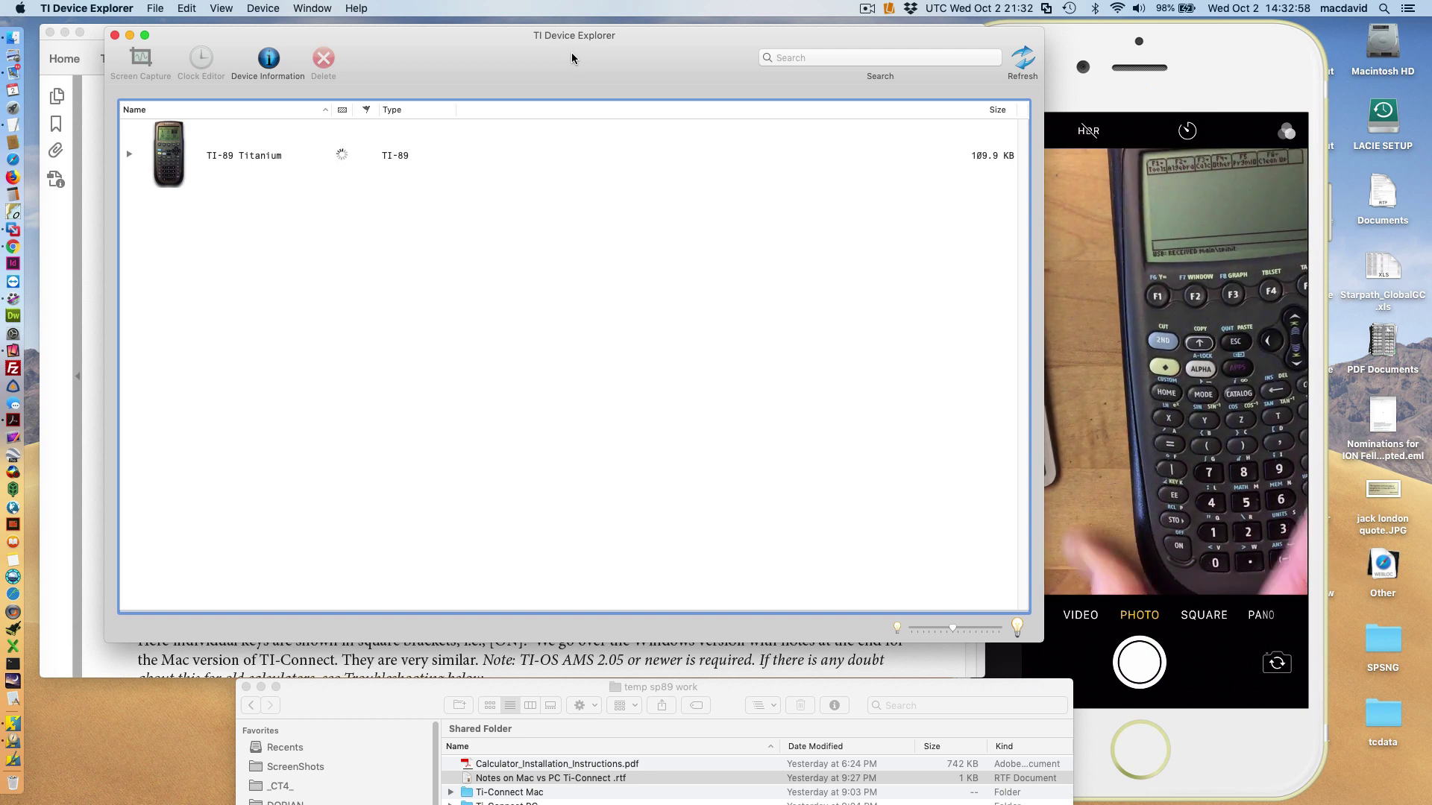
Look through the Device and Window menus, then expand the TI-89 Titanium to list its files.
drag(429, 74, 461, 74)
click(262, 8)
mouse_move(312, 8)
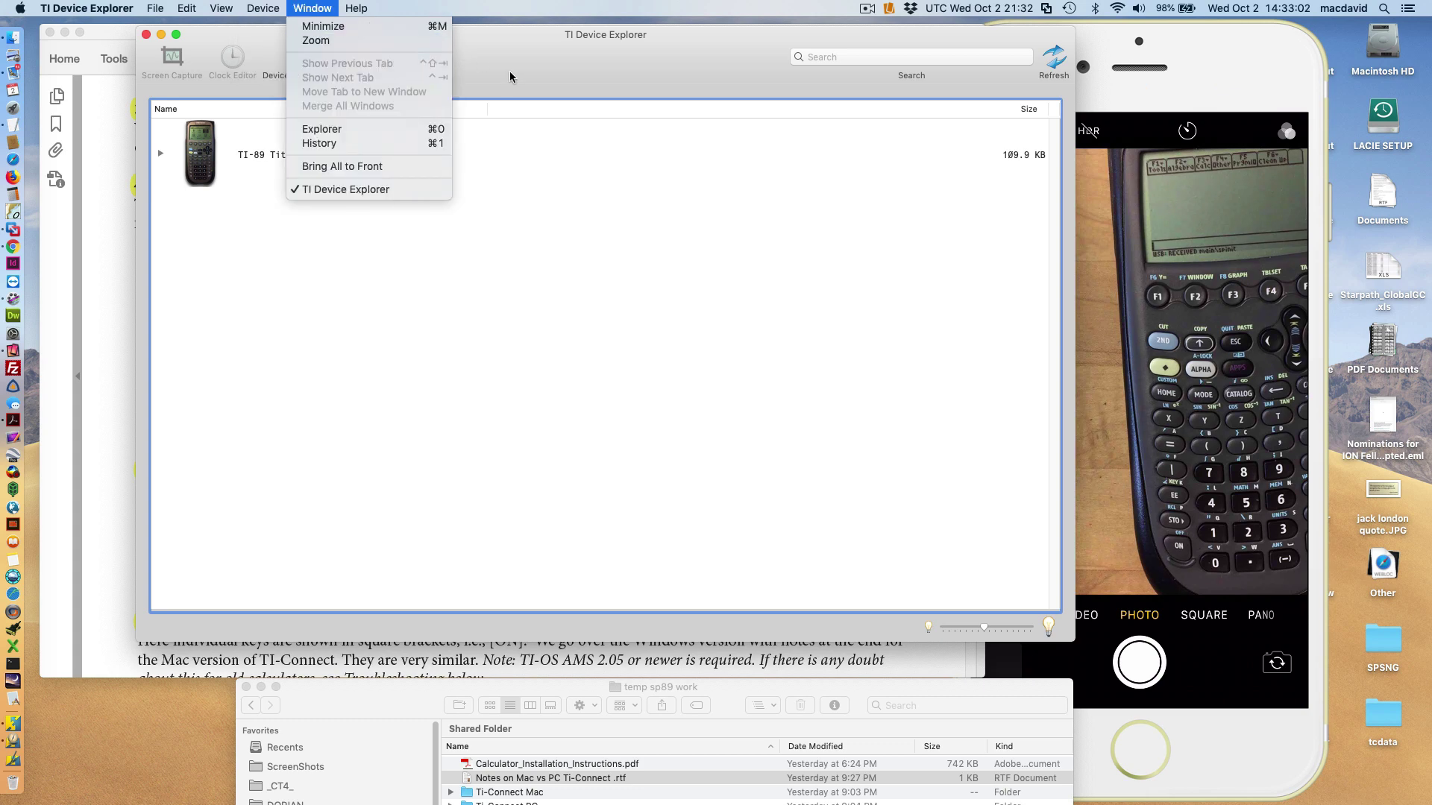
click(508, 69)
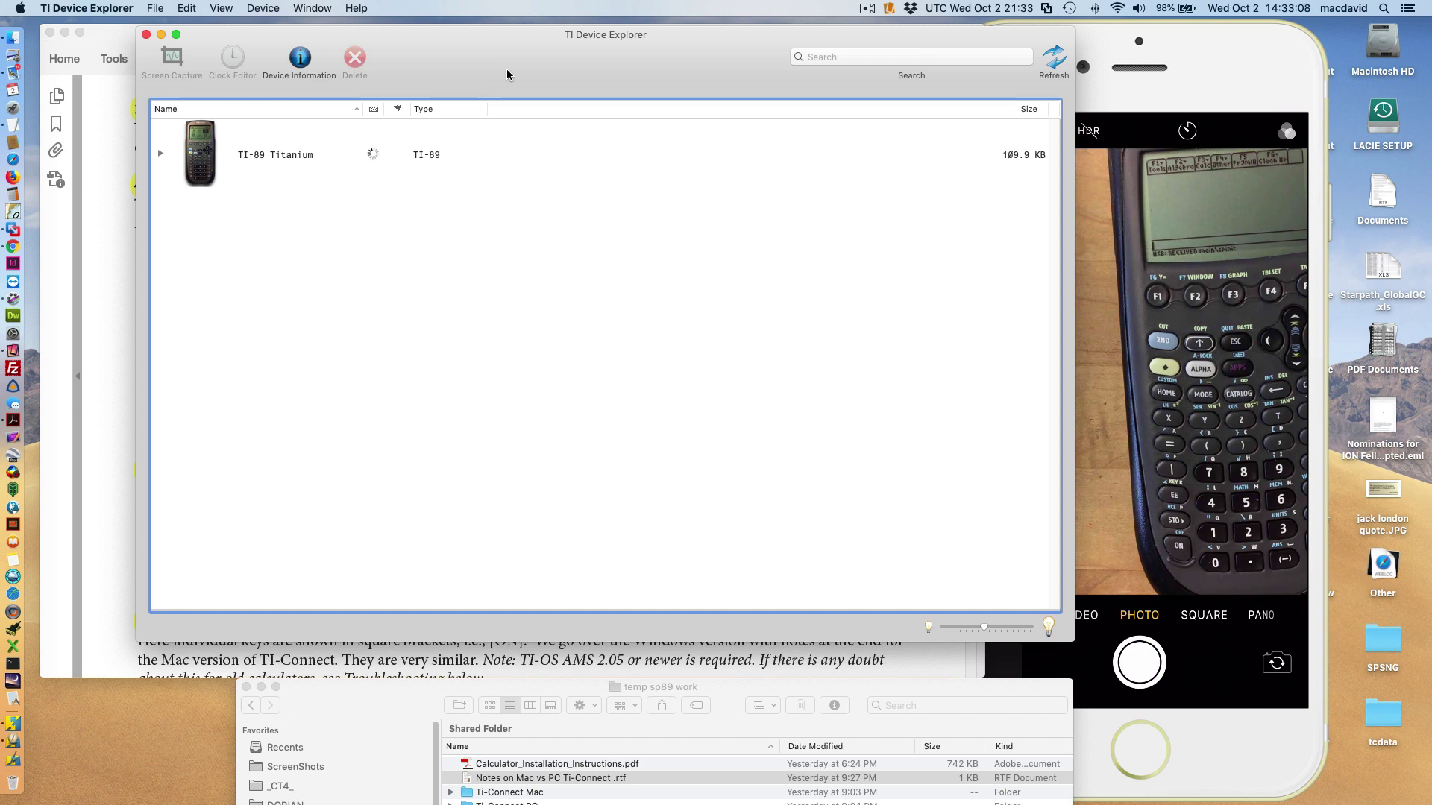
click(866, 11)
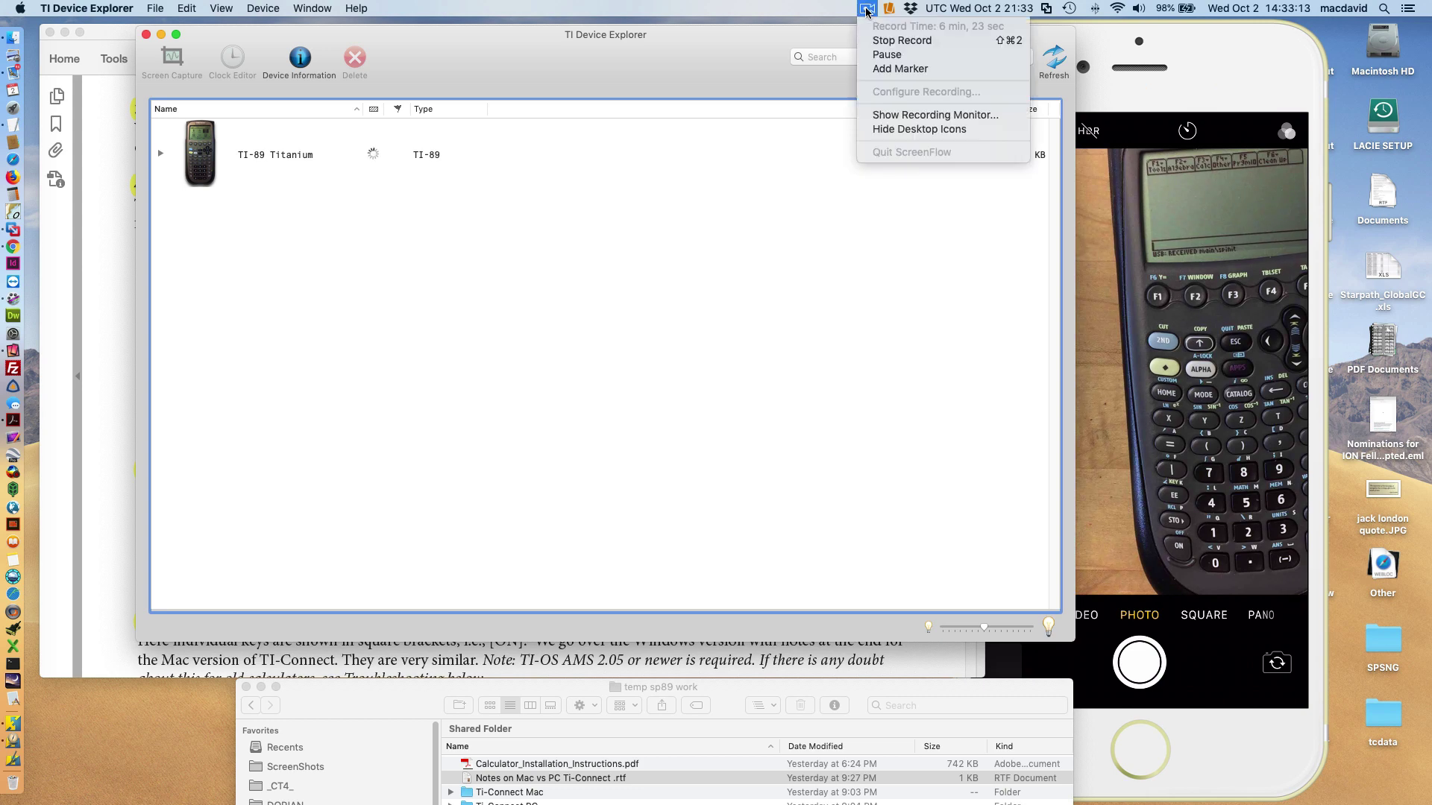
click(890, 60)
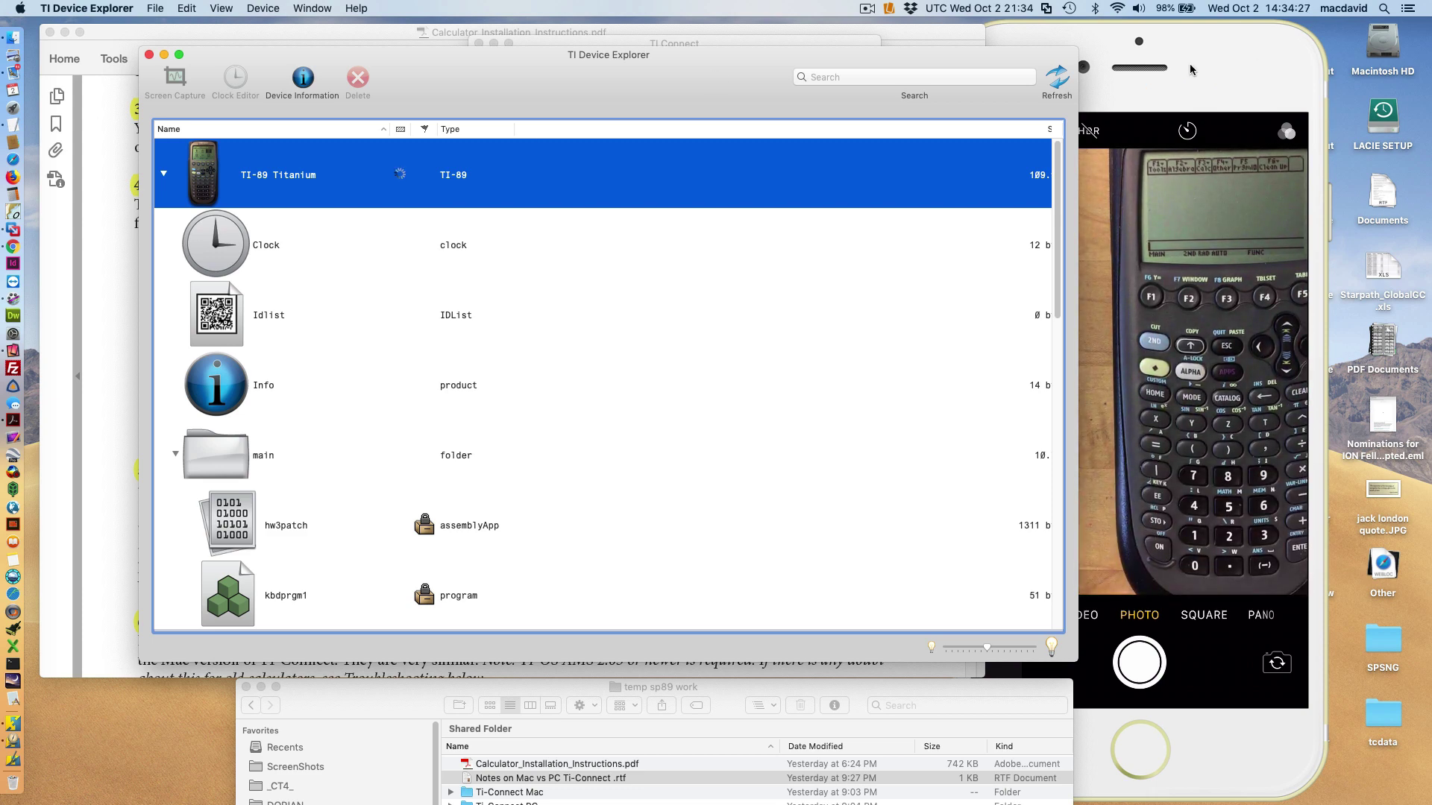
drag(1076, 61, 858, 49)
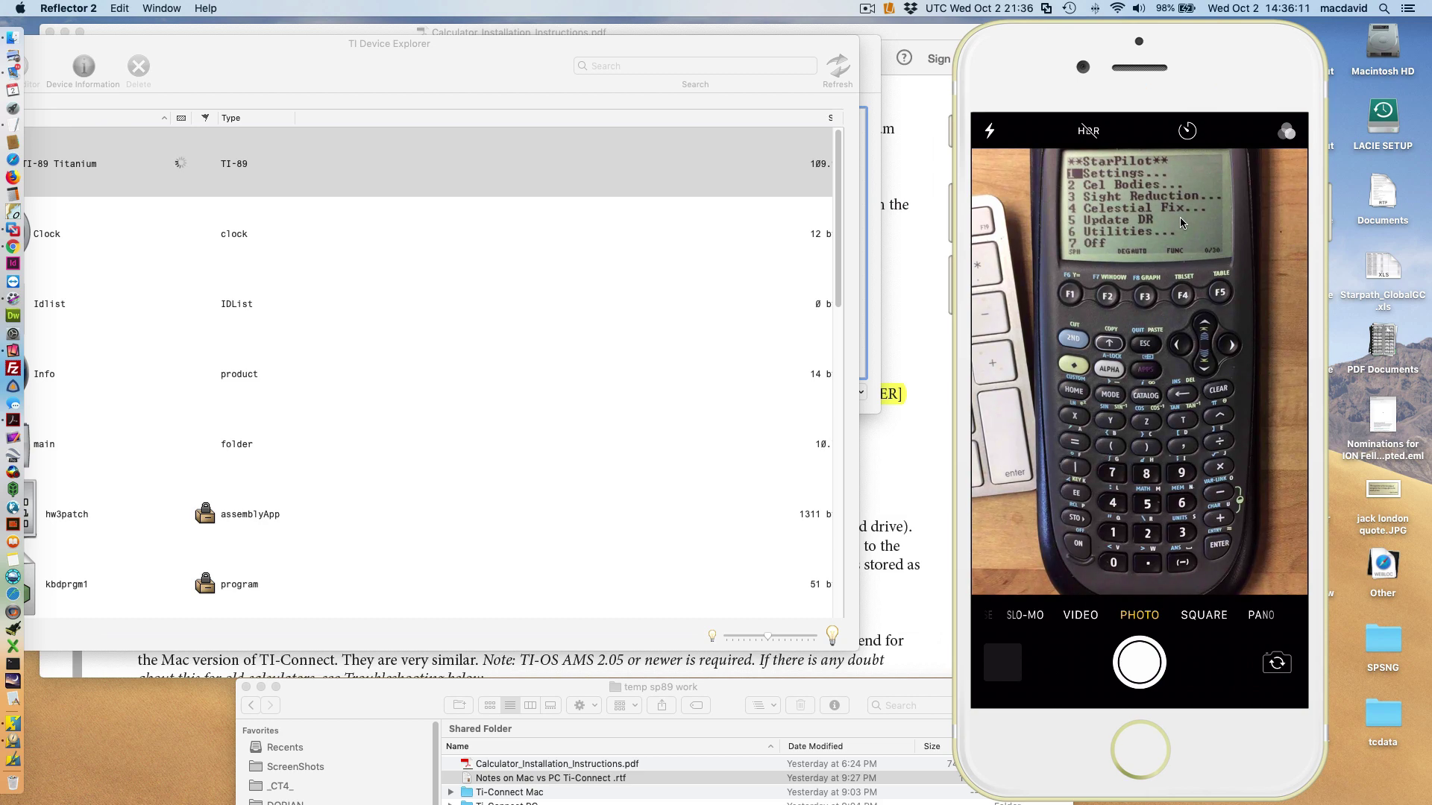
Close the TI Device Explorer window and reposition the TI Connect launcher.
click(444, 167)
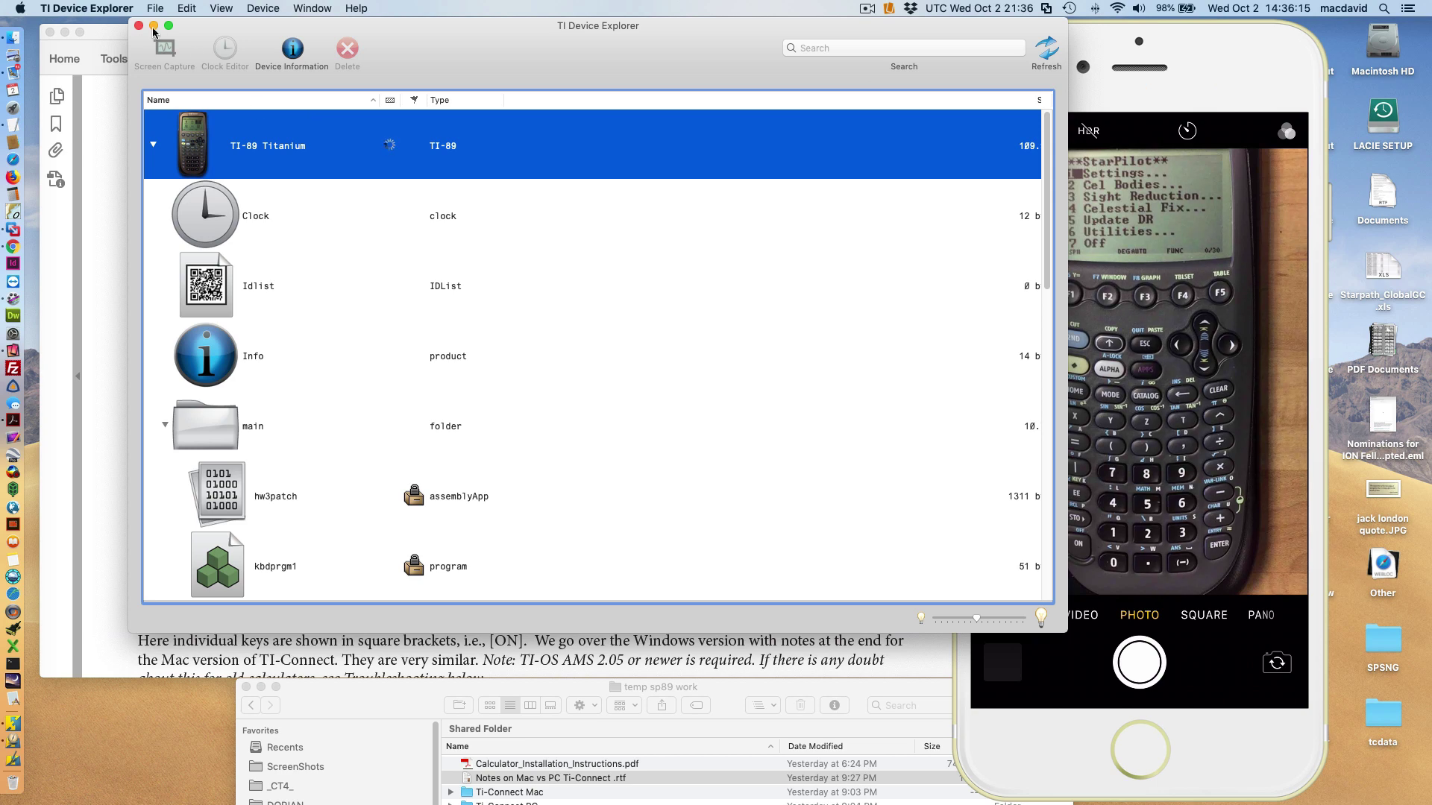
click(138, 28)
drag(699, 56, 640, 69)
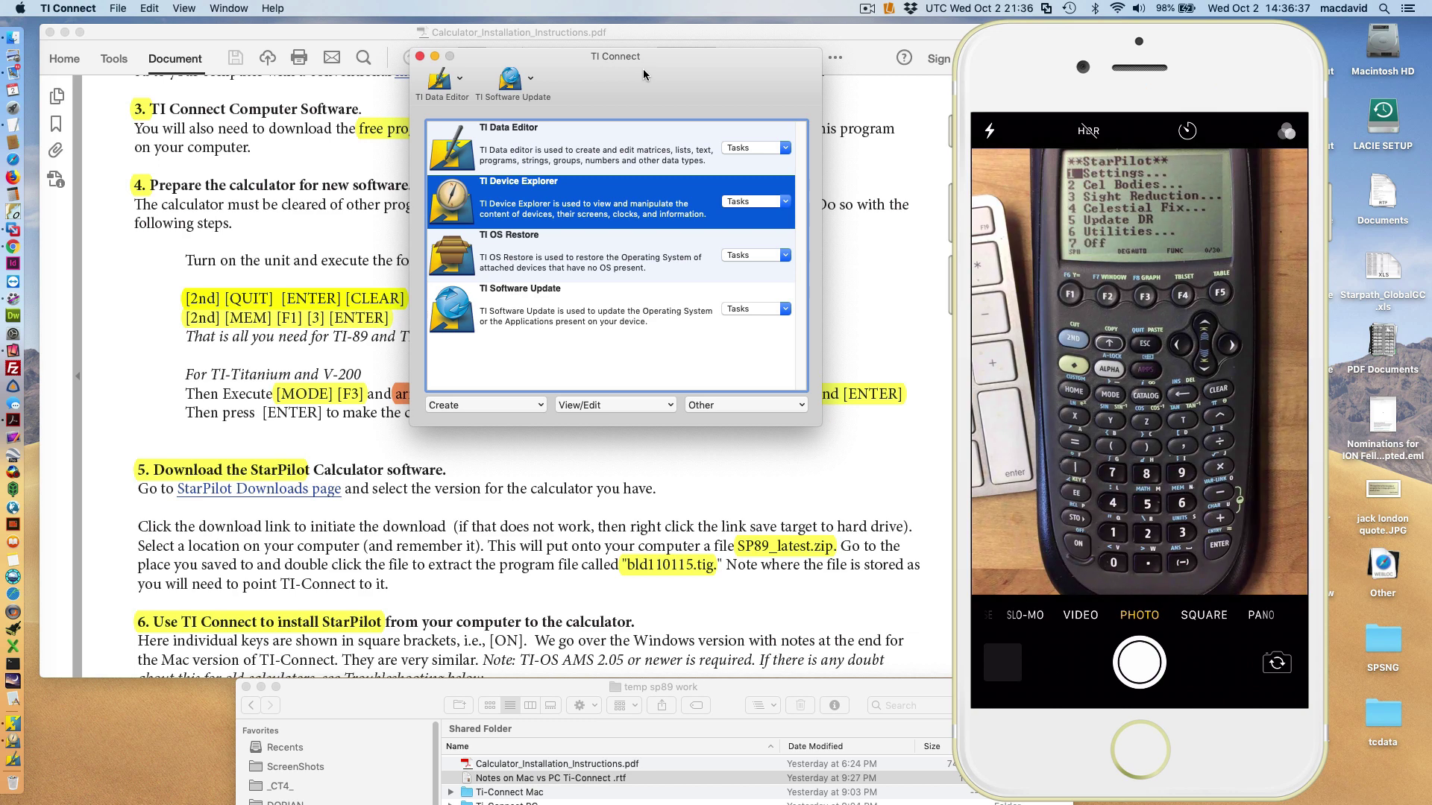
Attempt a View Device Screenshot capture of the TI-89 Titanium and dismiss the device-busy alert.
click(737, 201)
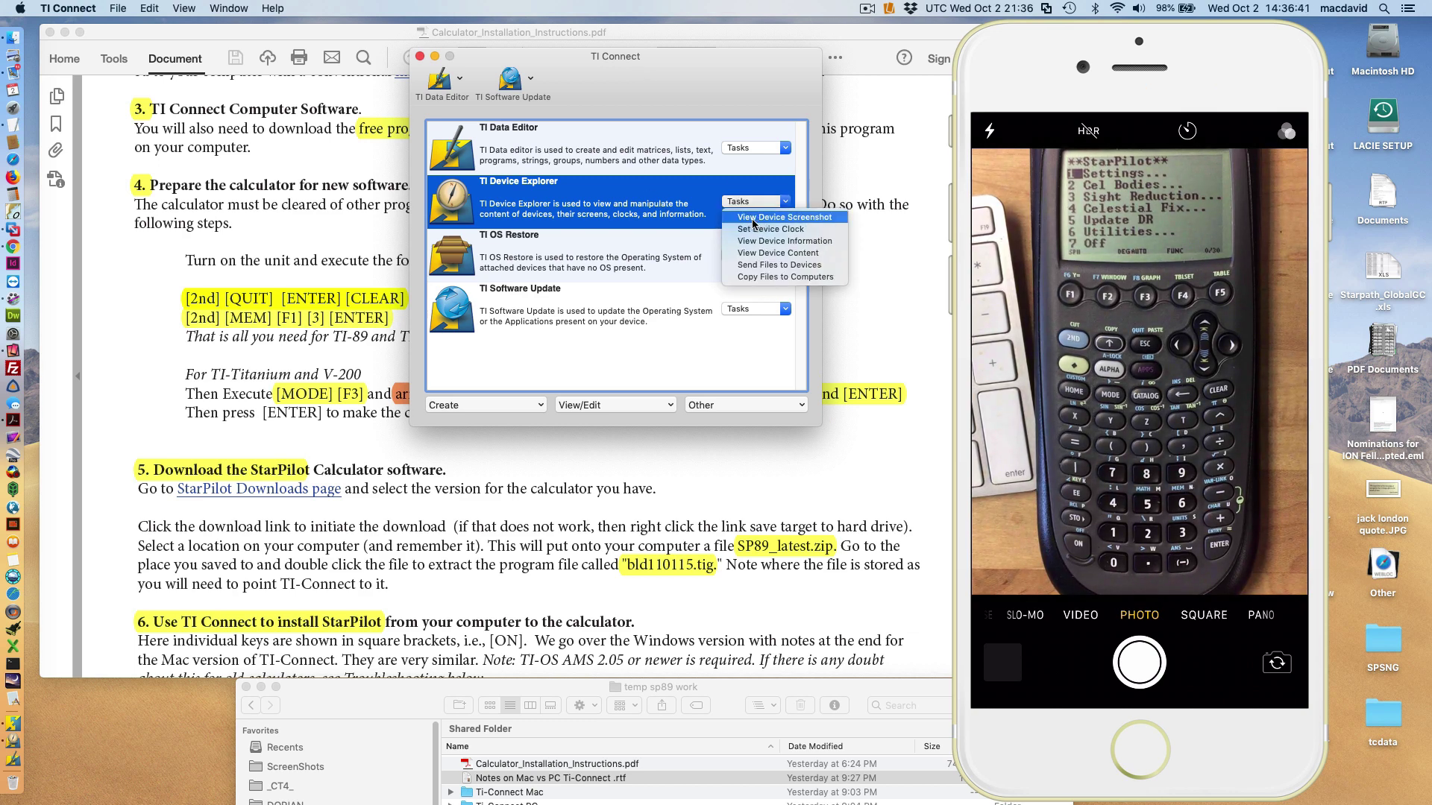
click(753, 221)
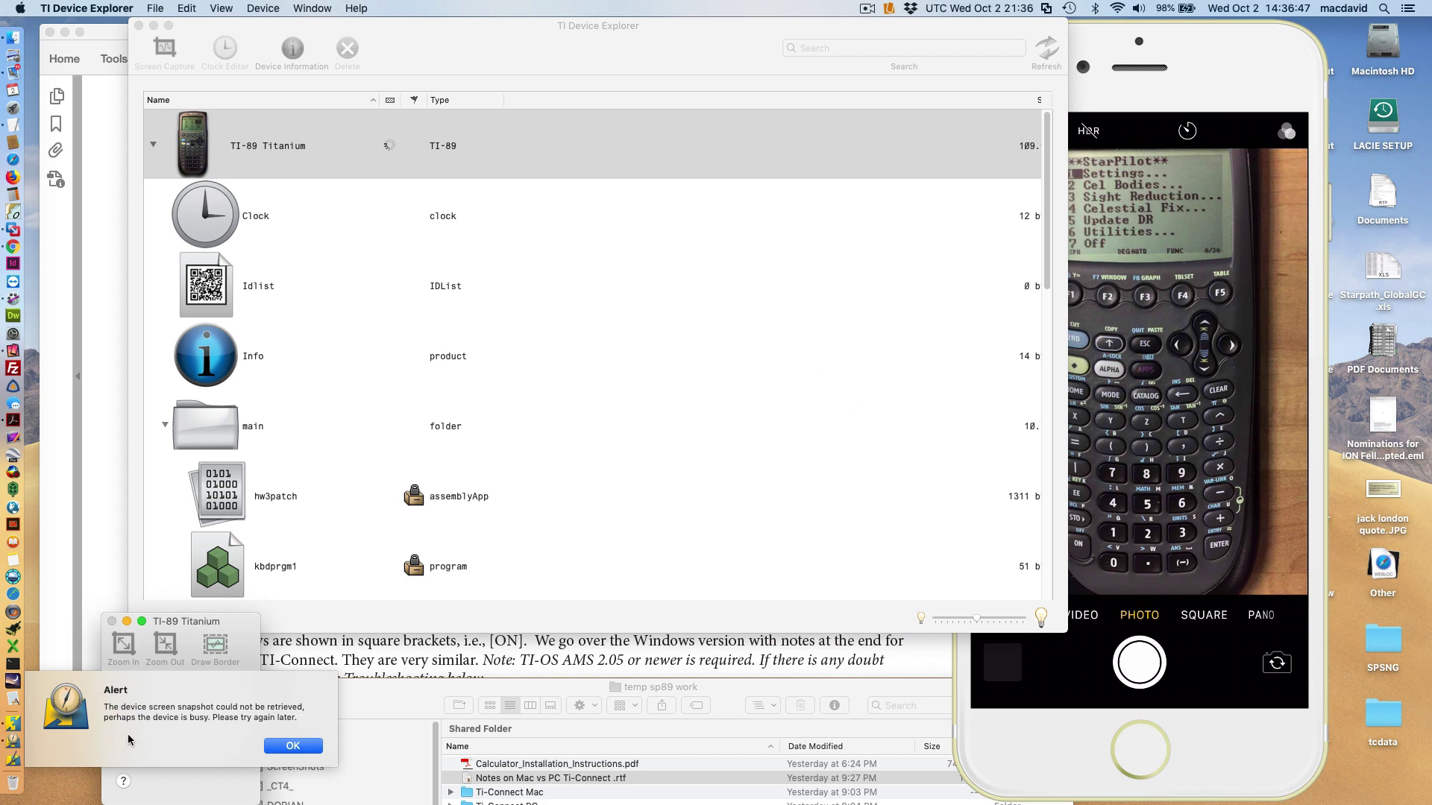
click(284, 747)
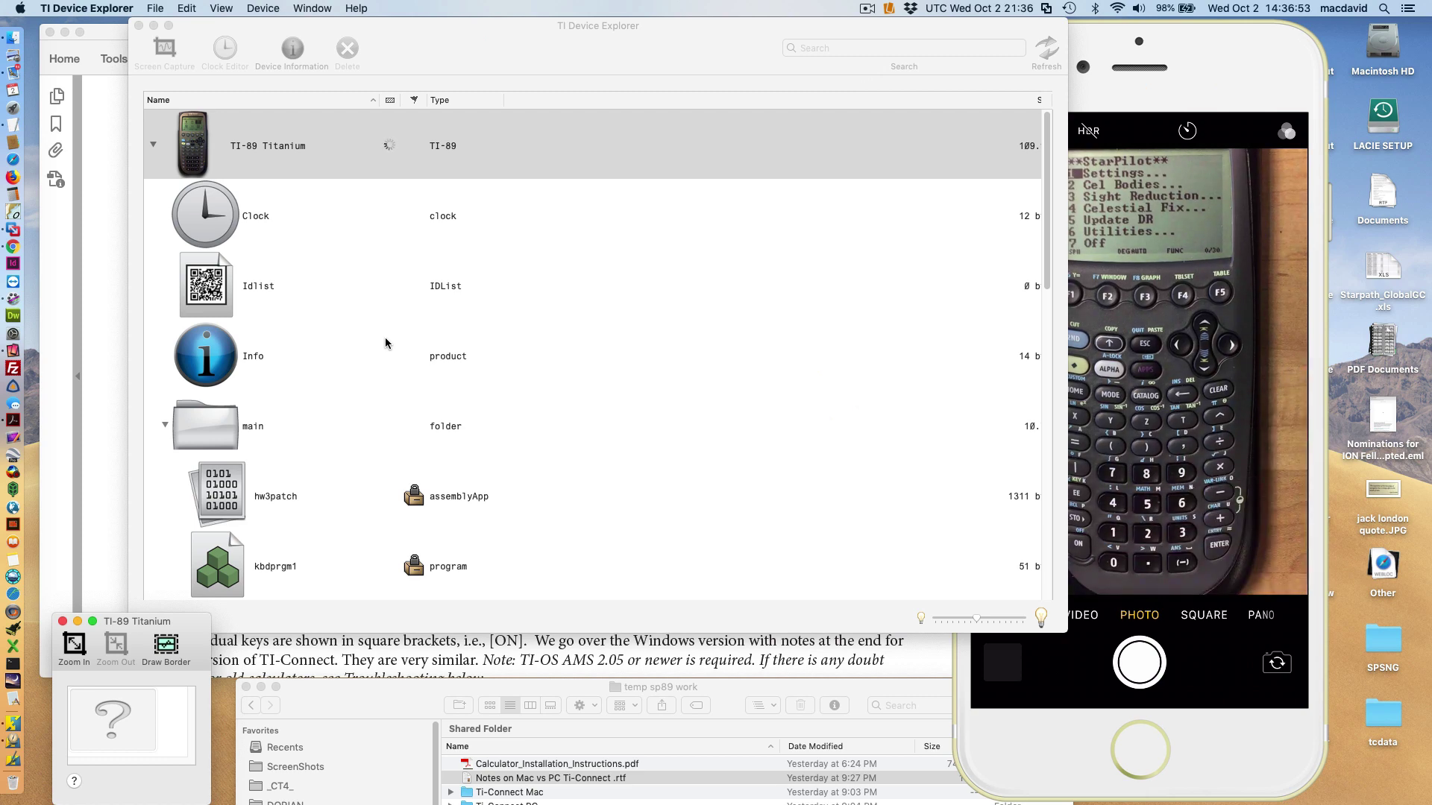
drag(484, 50, 507, 64)
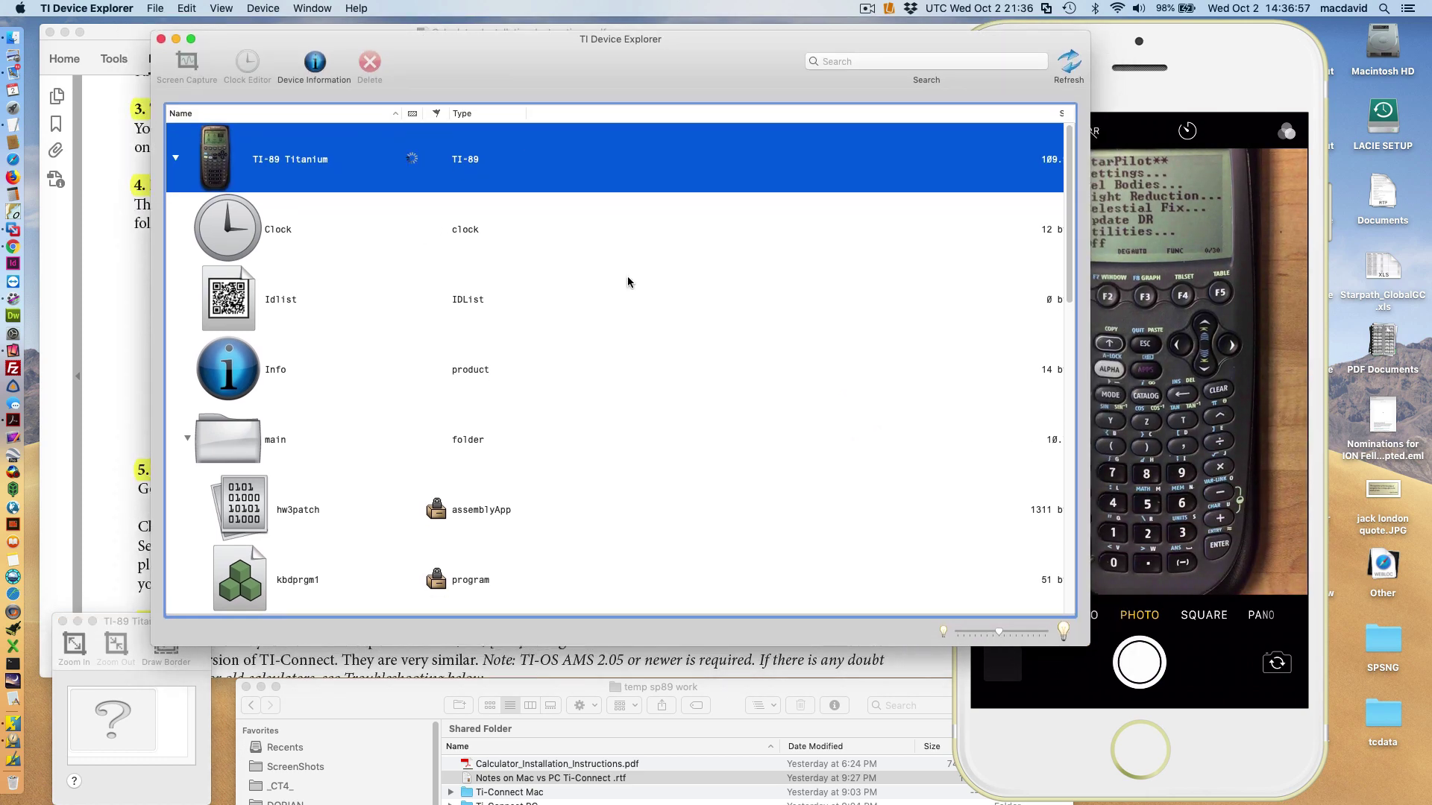
Close Device Explorer and the TI Connect launcher, bringing the installation instructions PDF back into view.
click(161, 39)
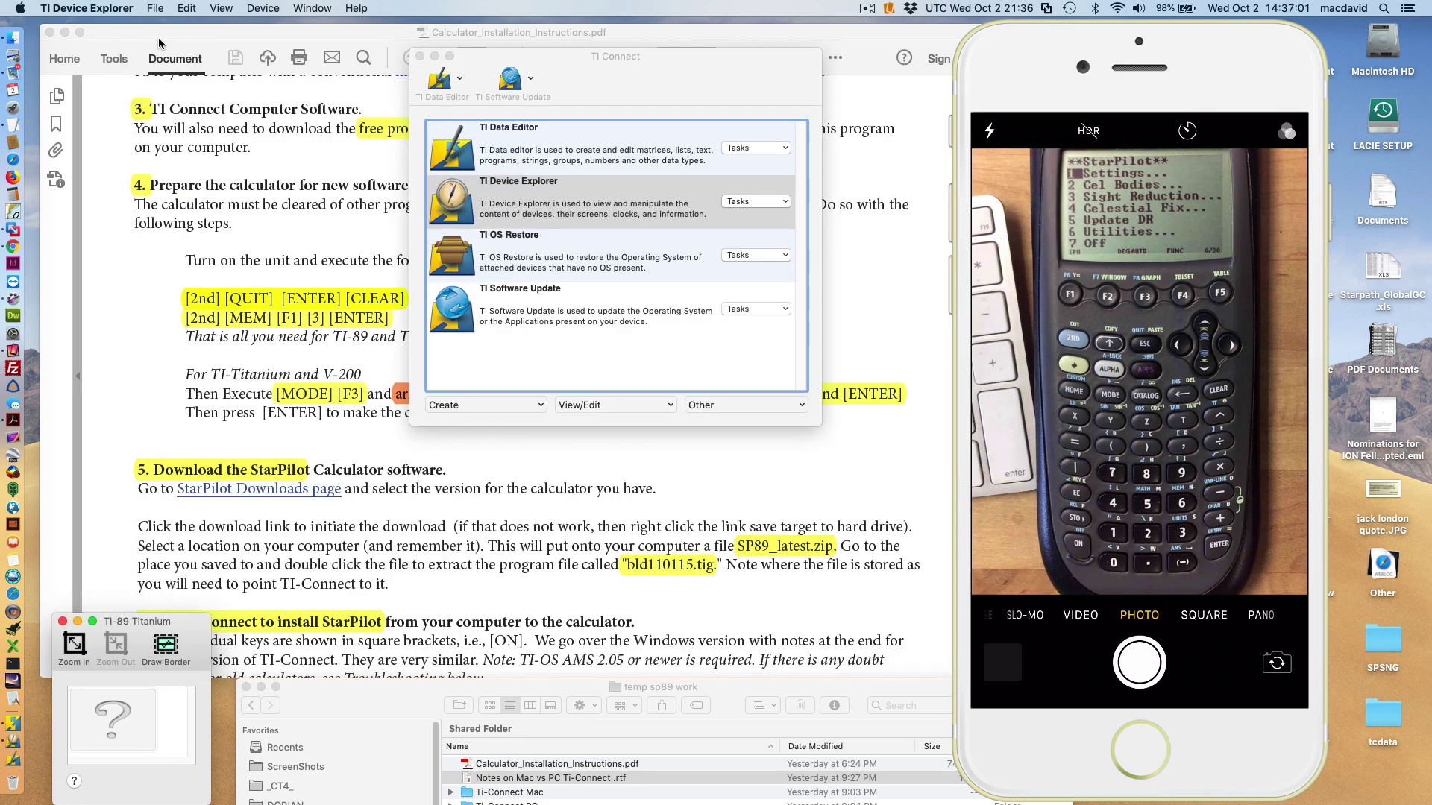
click(420, 58)
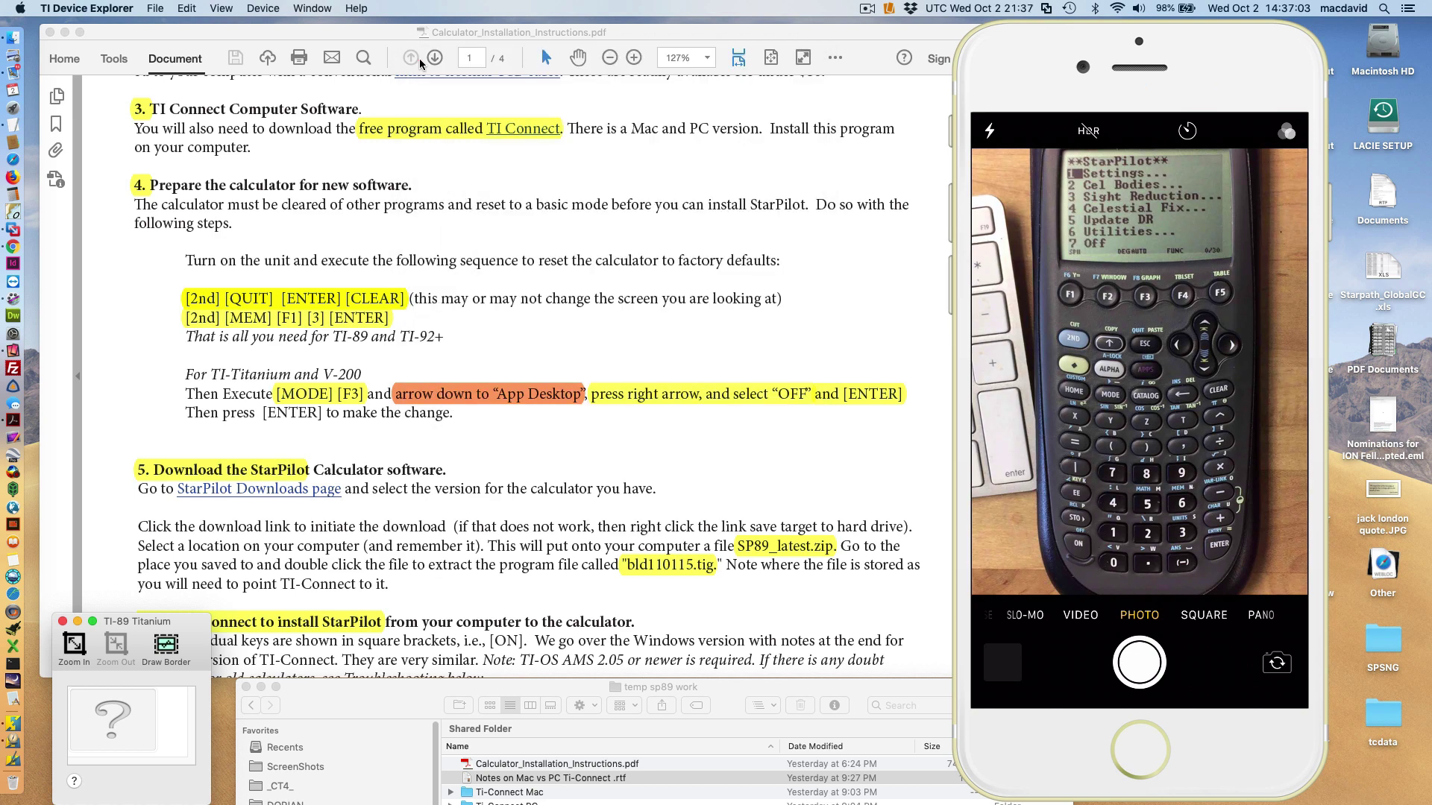